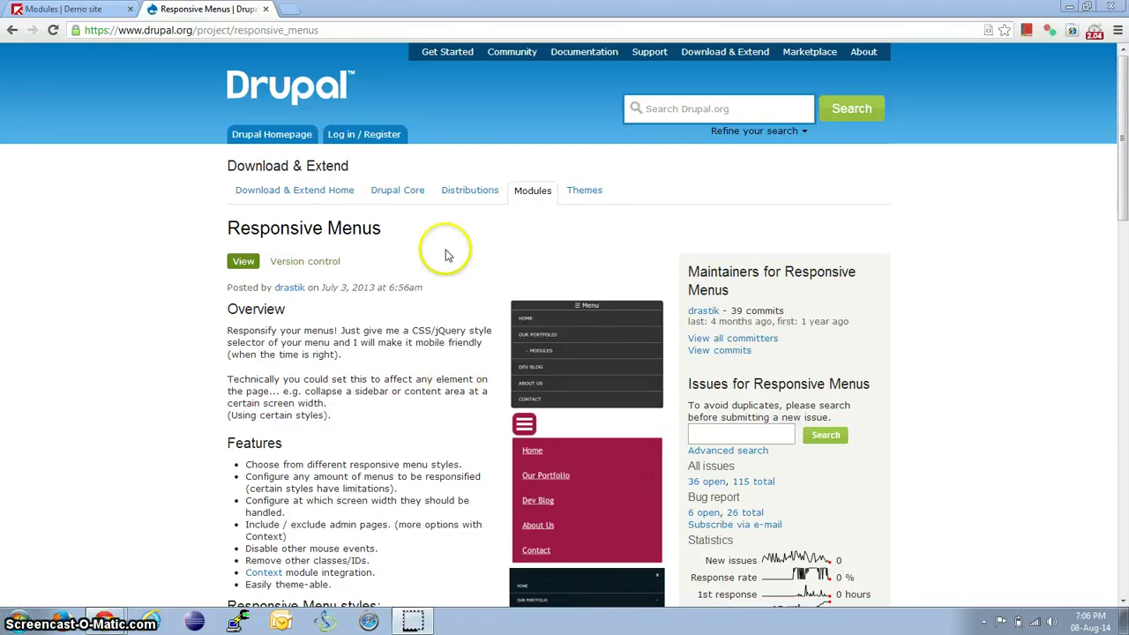
# Step: Move from the Responsive Menus project page to the Demo site browser window
pyautogui.moveTo(228, 227); pyautogui.dragTo(517, 226)
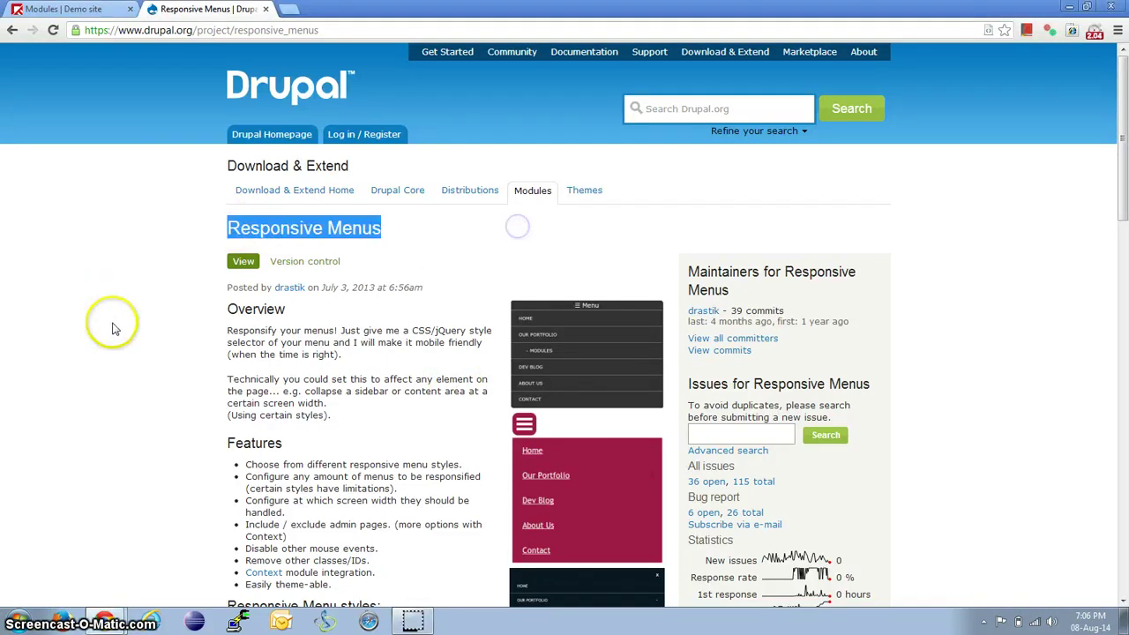
pyautogui.click(131, 340)
pyautogui.hotkey('alt', 'Tab')
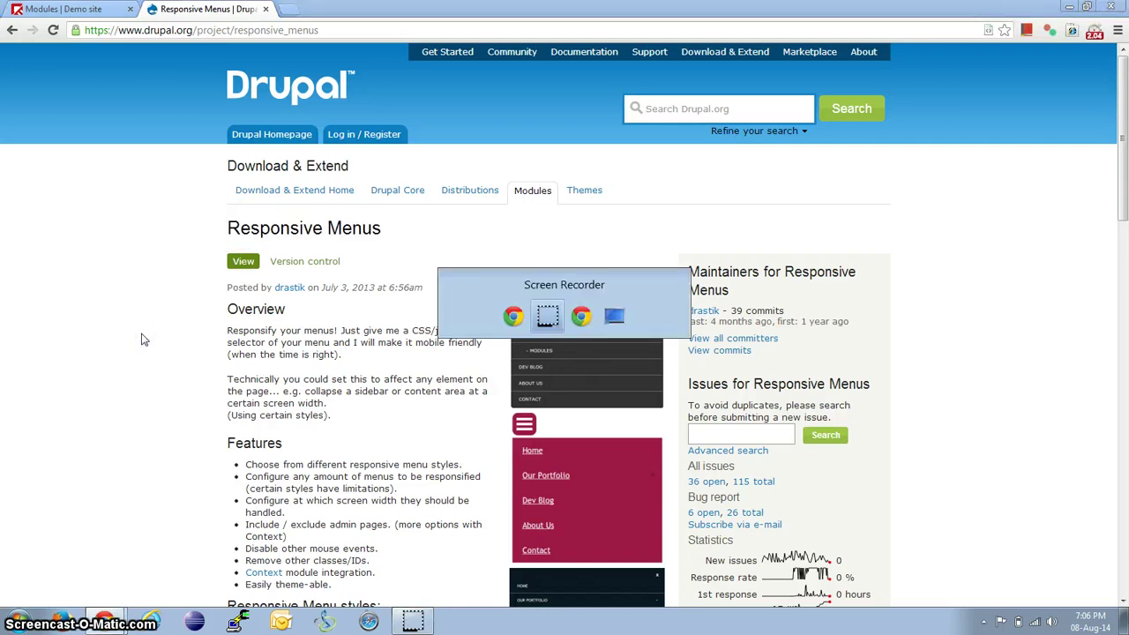
pyautogui.hotkey('alt', 'Tab')
pyautogui.click(479, 248)
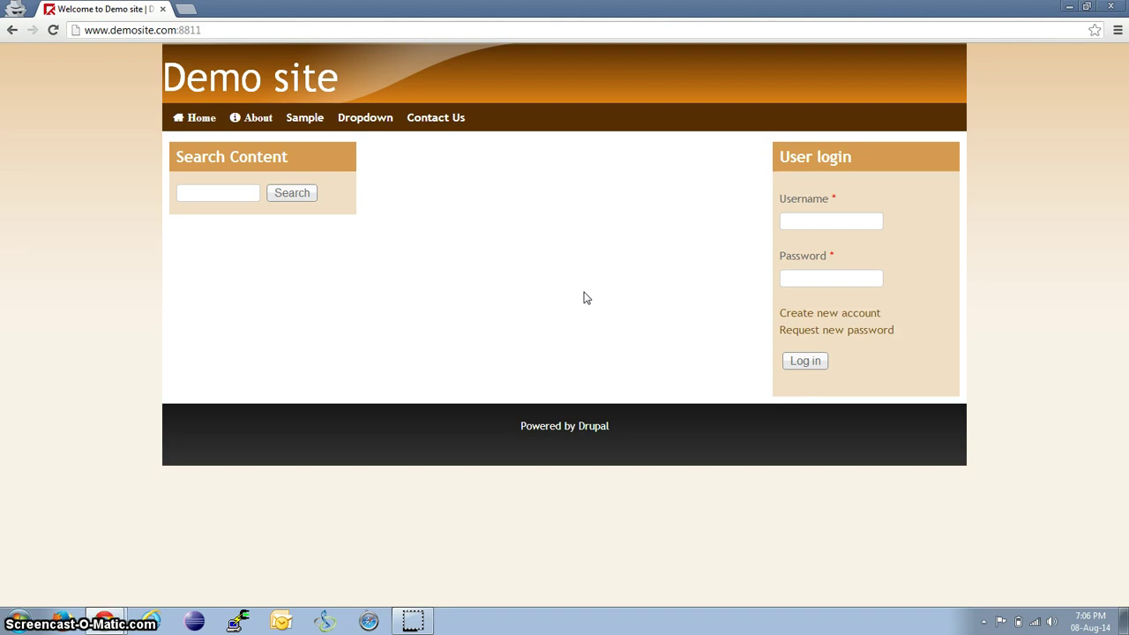
# Step: Narrow the Demo site window to a phone-like width, then restore it to full screen
pyautogui.click(1088, 7)
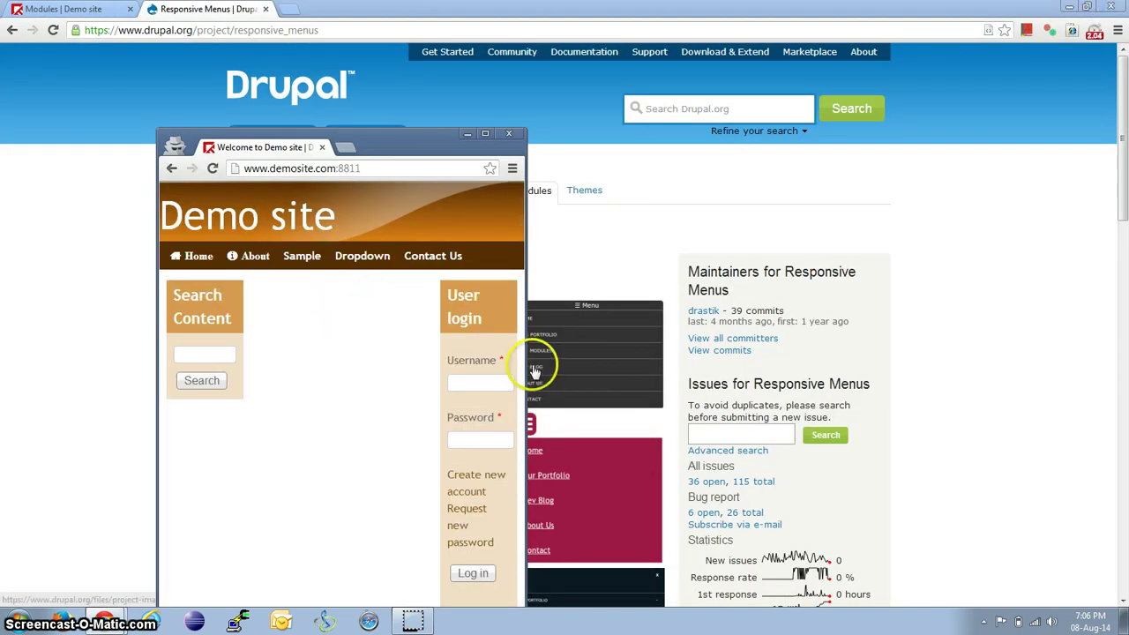
pyautogui.click(530, 372)
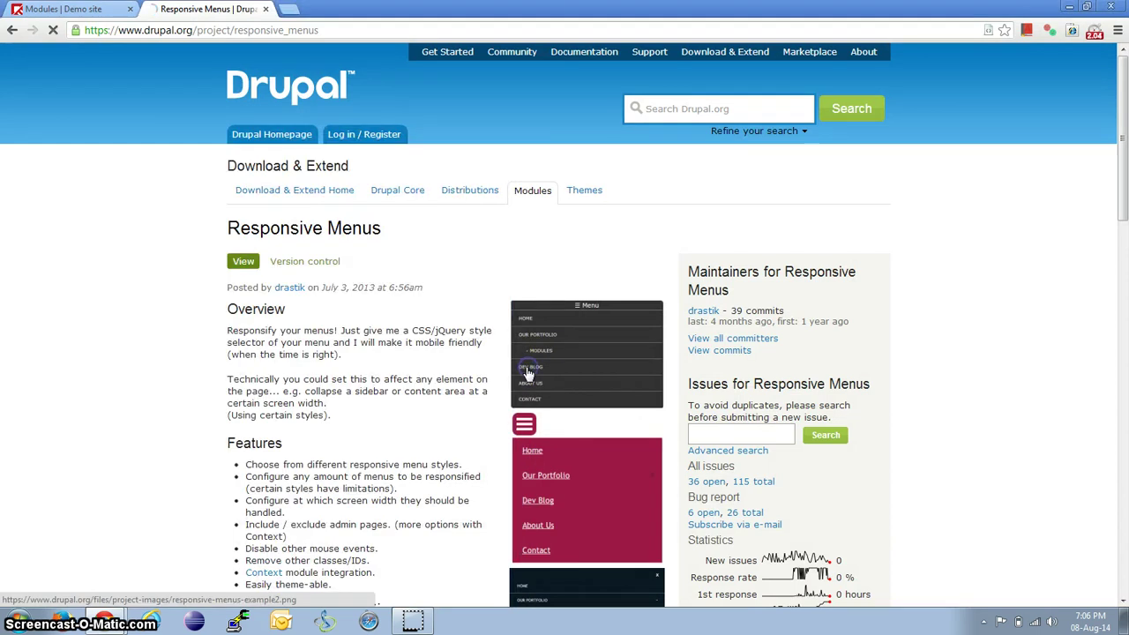
pyautogui.hotkey('alt', 'Tab')
pyautogui.moveTo(529, 374); pyautogui.dragTo(366, 373)
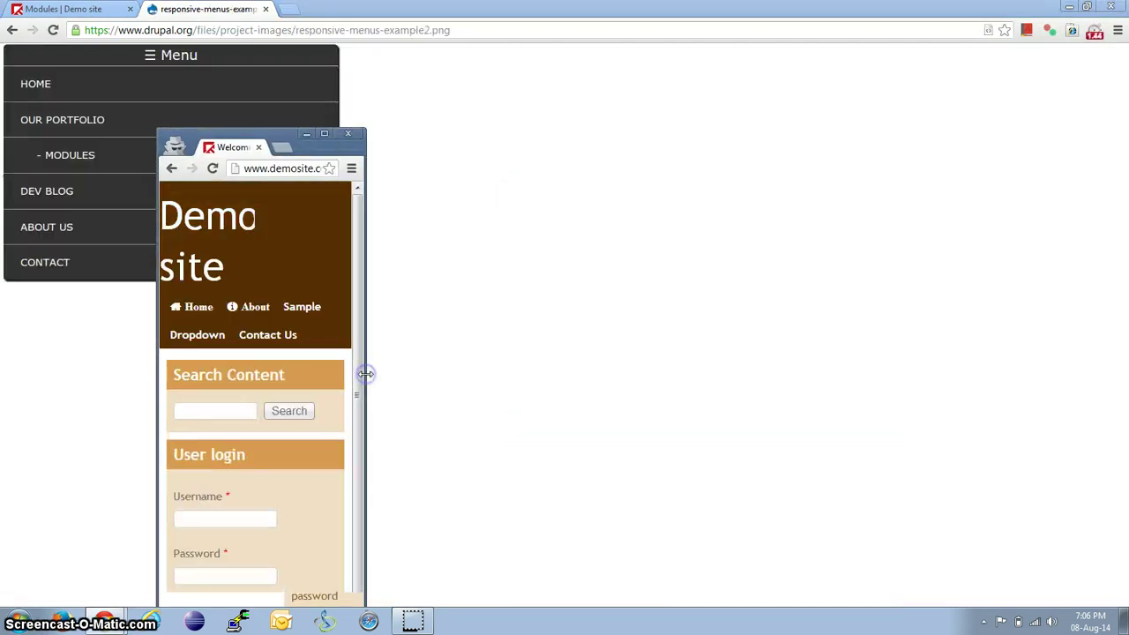
pyautogui.click(418, 394)
pyautogui.press('F5')
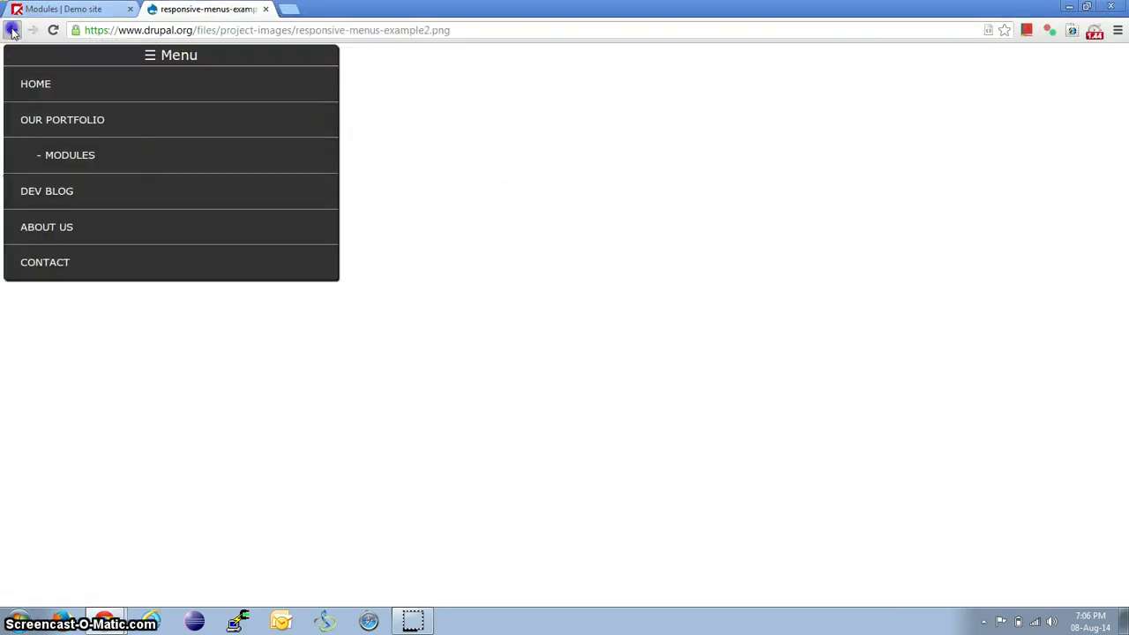
pyautogui.hotkey('alt', 'Tab')
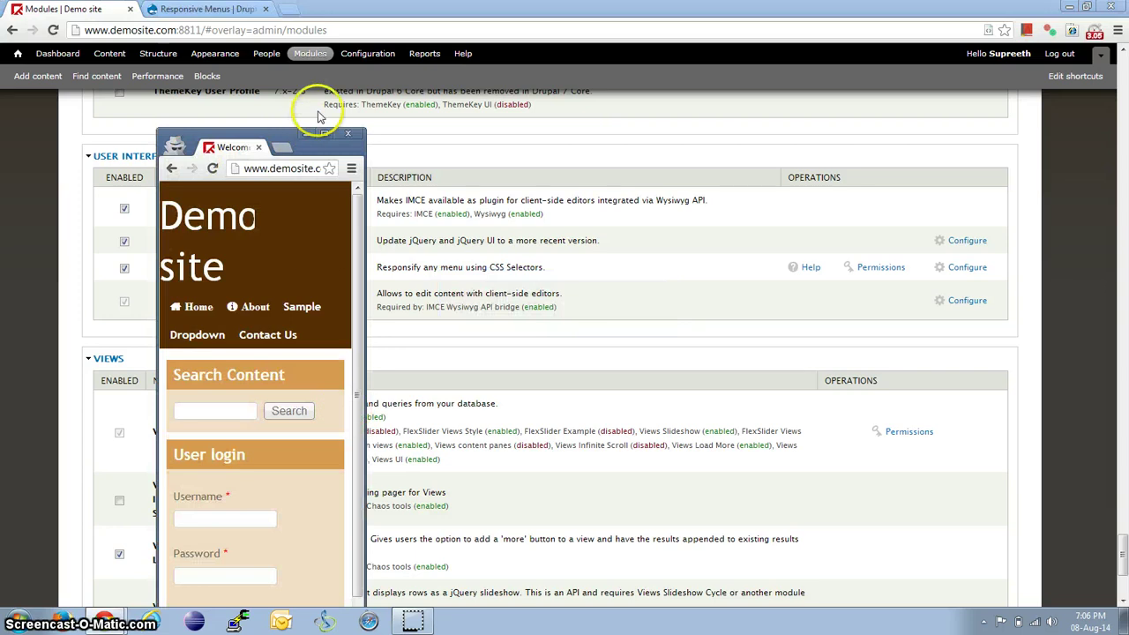
pyautogui.click(325, 135)
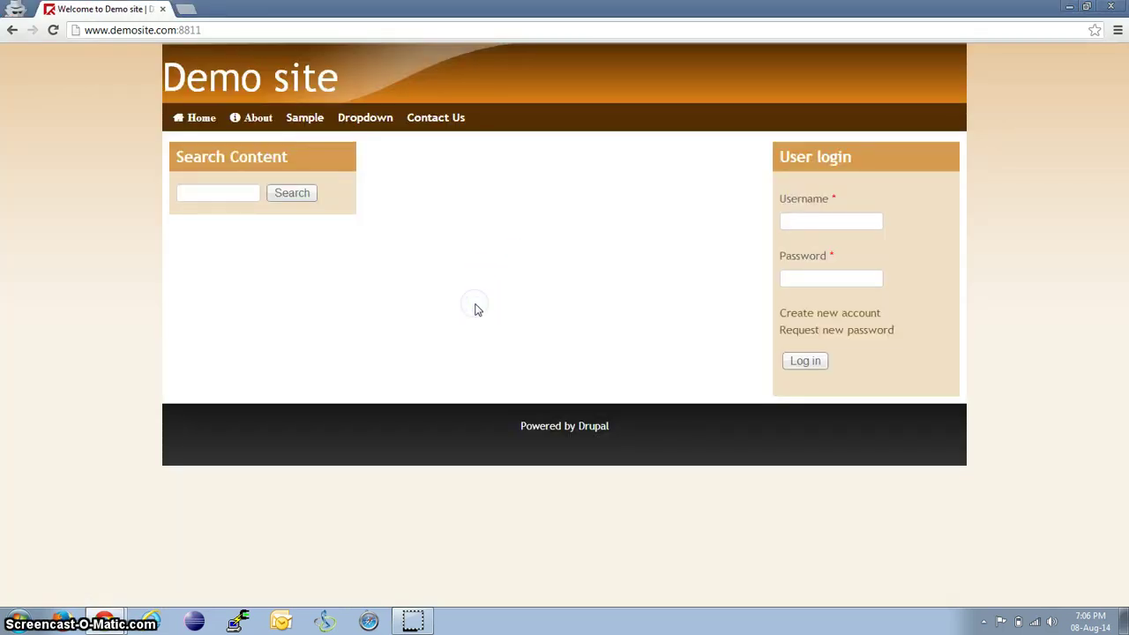
# Step: Return to the Responsive Menus project page and read through its description
pyautogui.hotkey('alt', 'Tab')
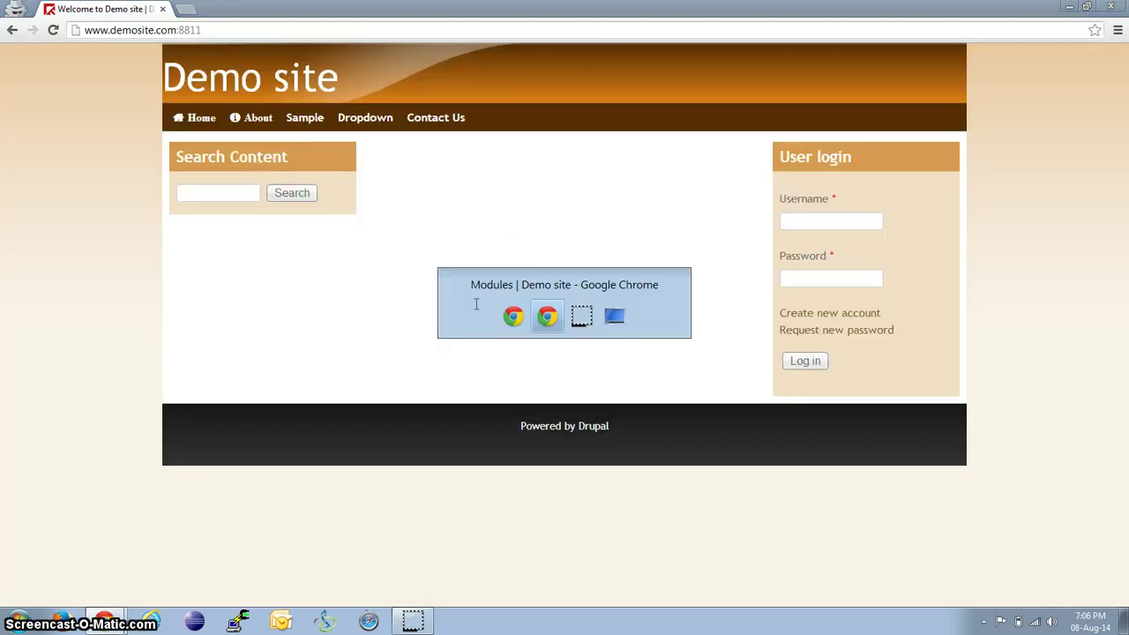
pyautogui.hotkey('ctrl', 'Tab')
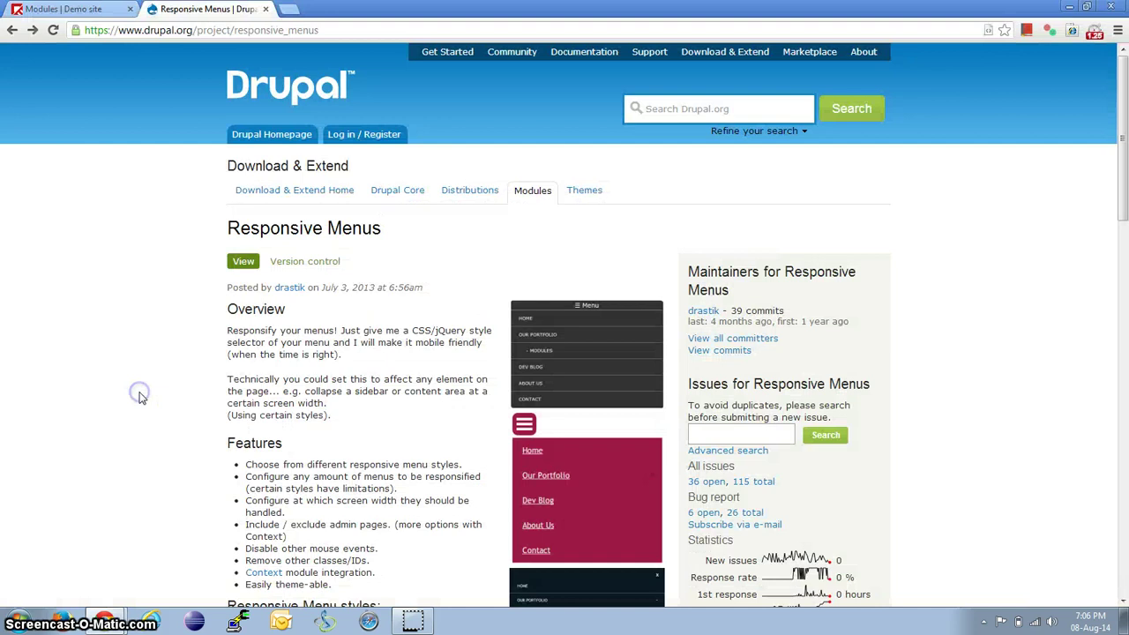
pyautogui.scroll(-3, 139, 396)
pyautogui.scroll(2, 141, 399)
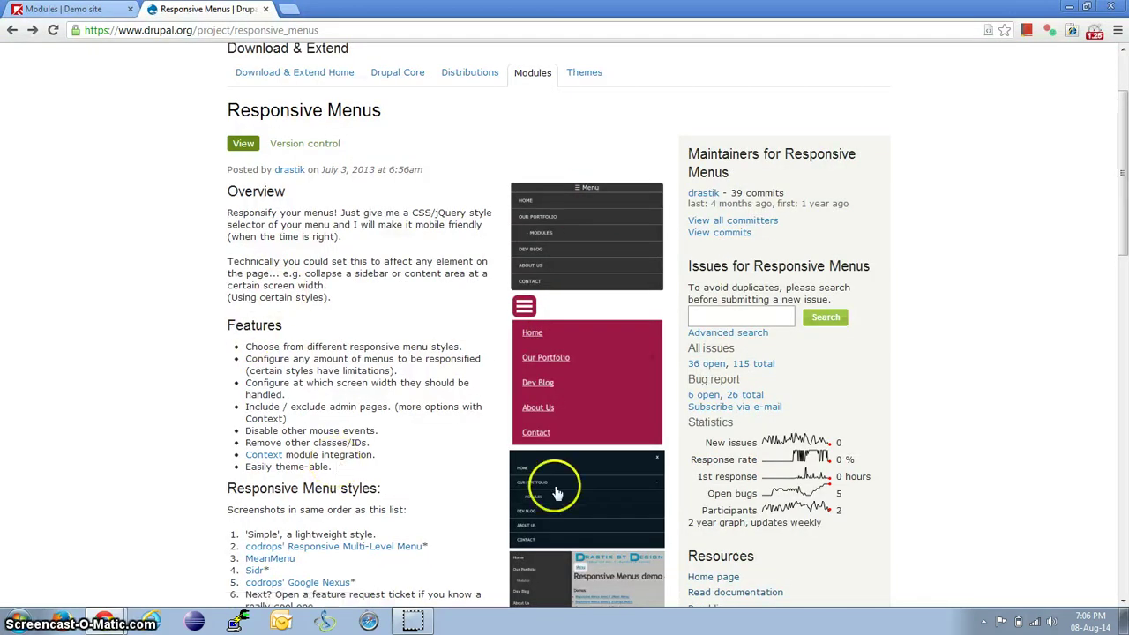
pyautogui.scroll(-1, 124, 456)
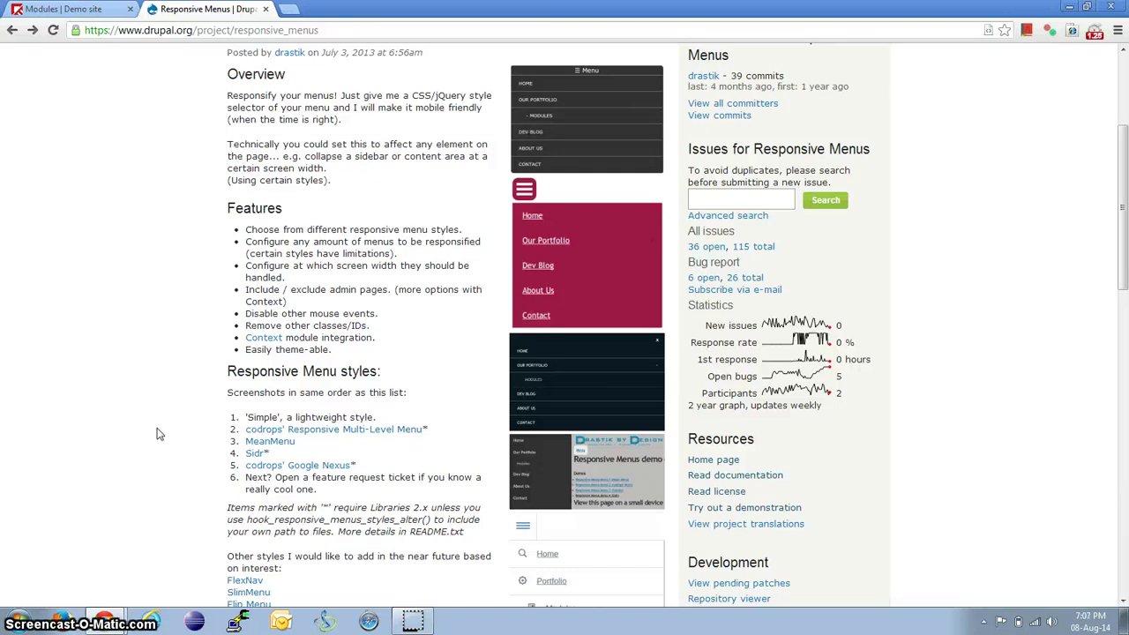
pyautogui.scroll(-3, 159, 434)
pyautogui.scroll(-2, 158, 434)
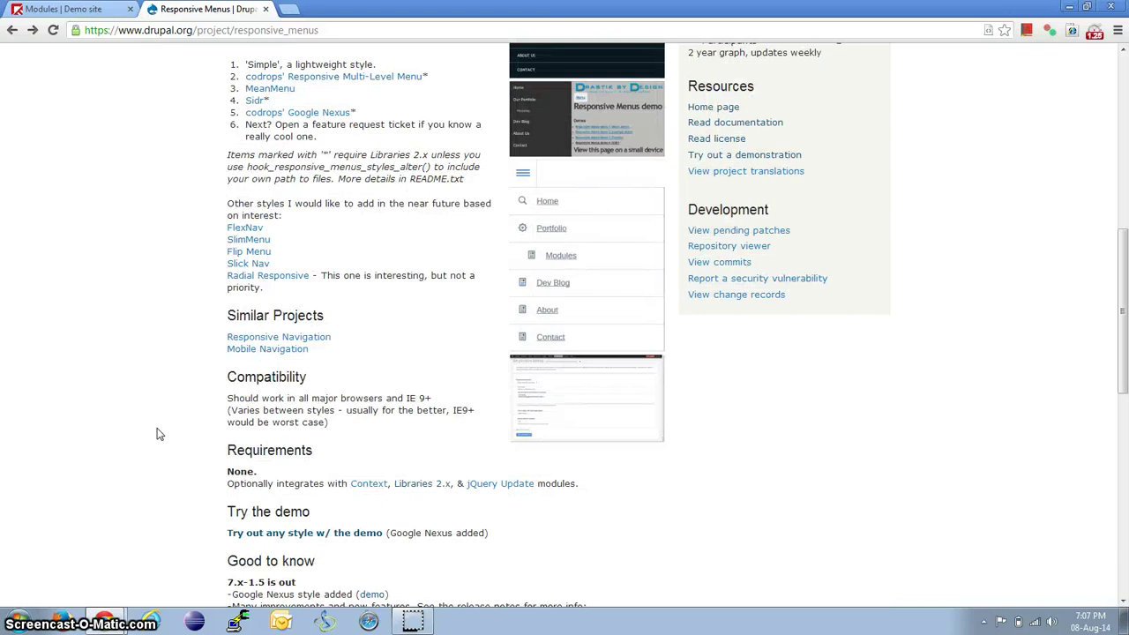
pyautogui.scroll(-2, 159, 434)
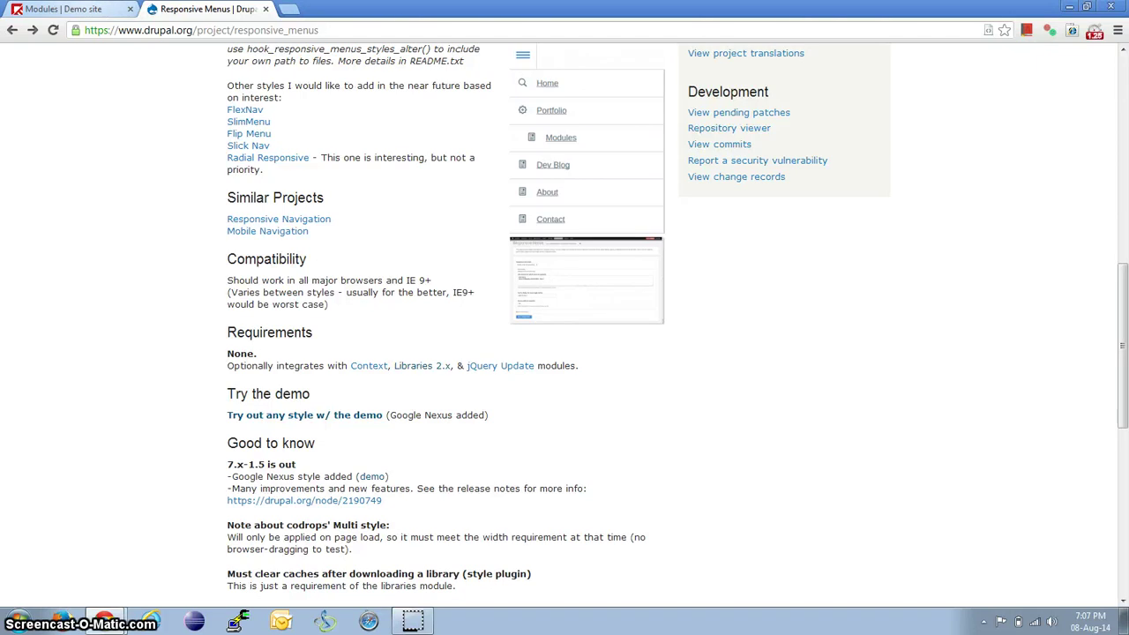
pyautogui.scroll(12, 126, 320)
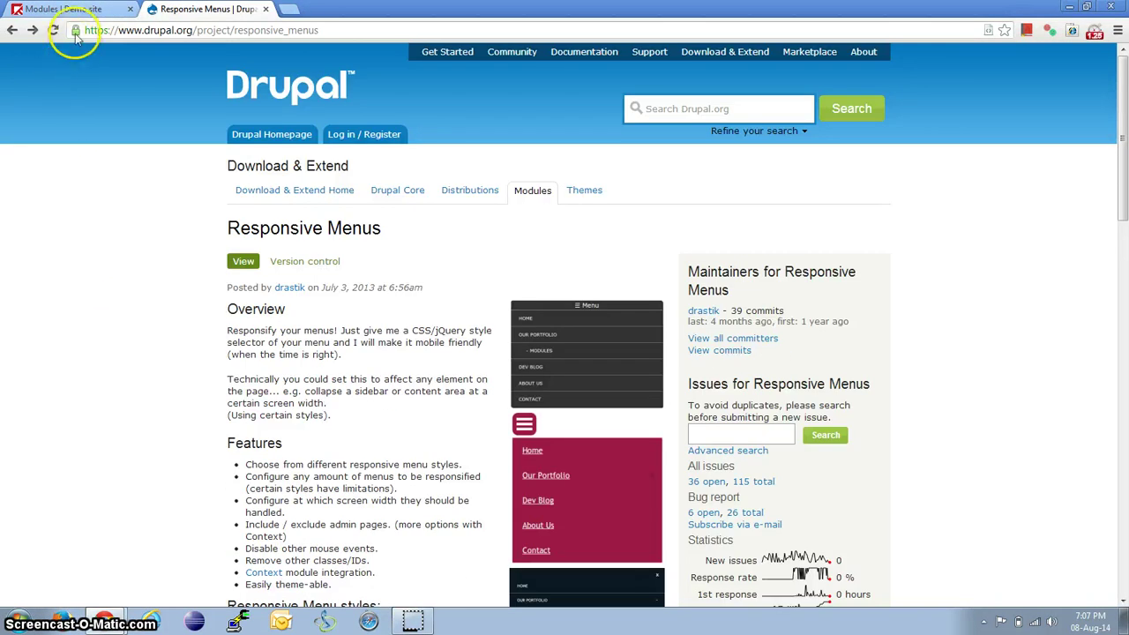
# Step: Check jQuery Update's configuration from the Modules list, then open Responsive Menus' configuration
pyautogui.click(64, 10)
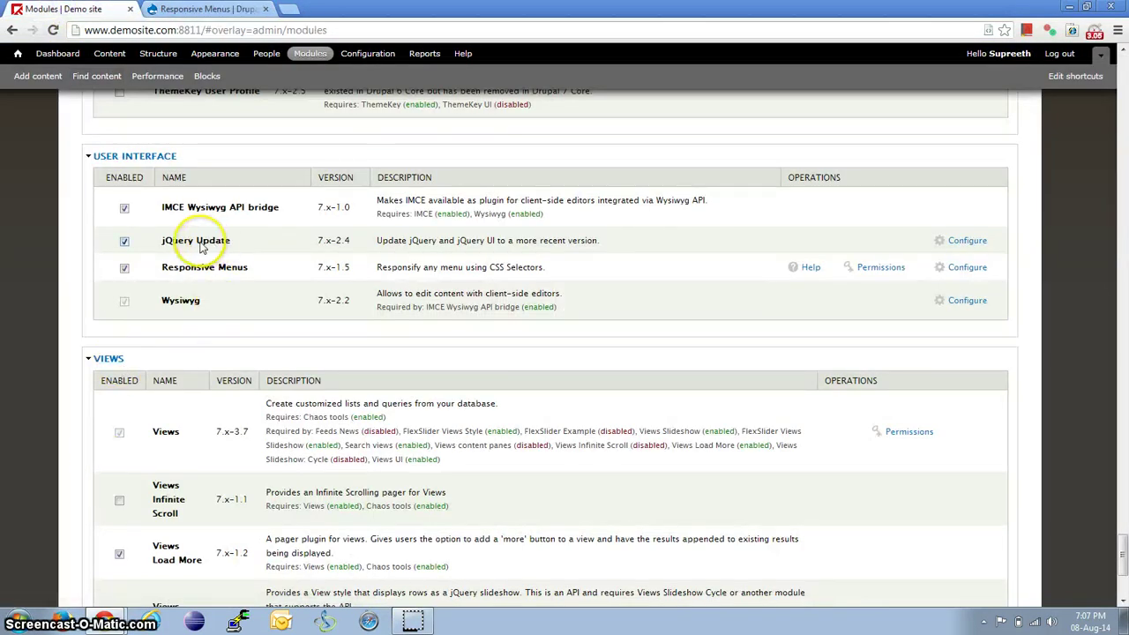
pyautogui.middleClick(971, 241)
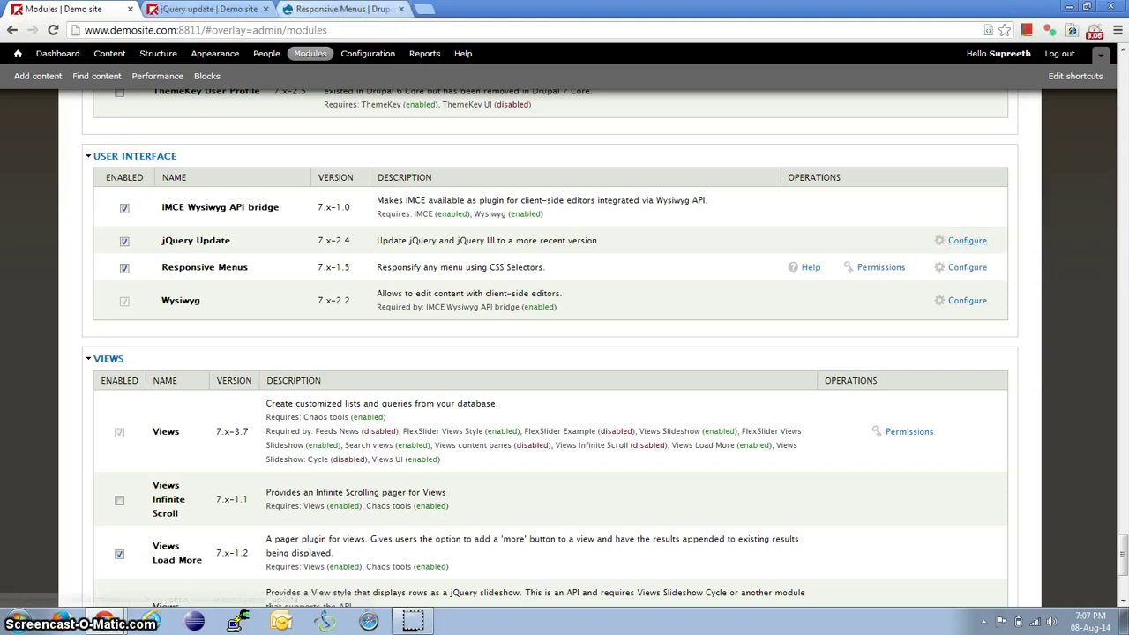
pyautogui.click(205, 9)
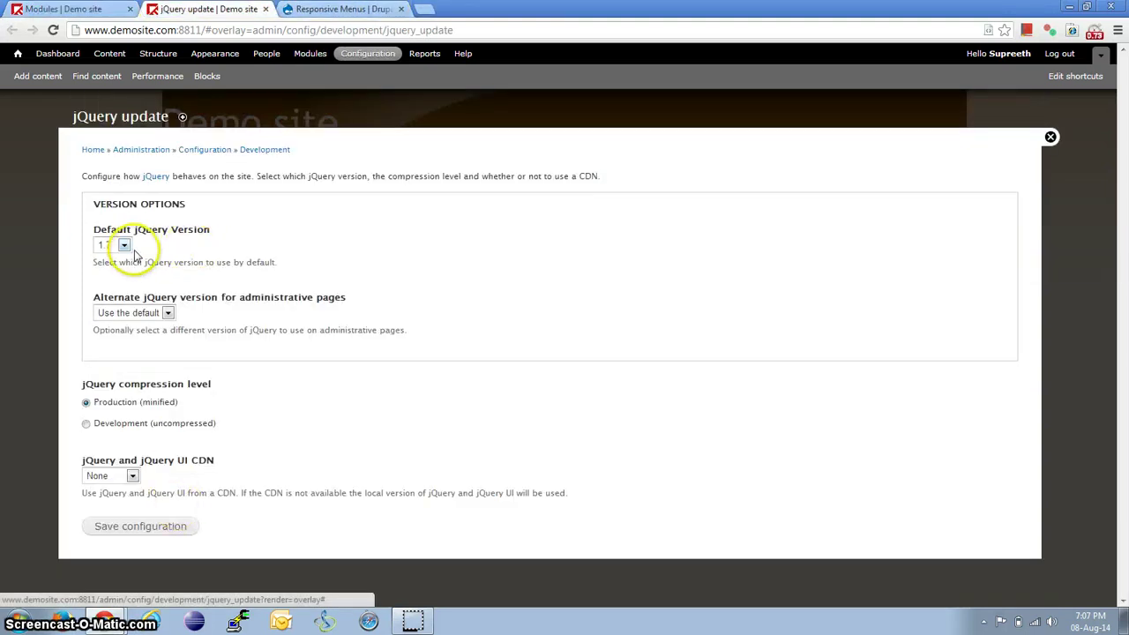
pyautogui.click(264, 9)
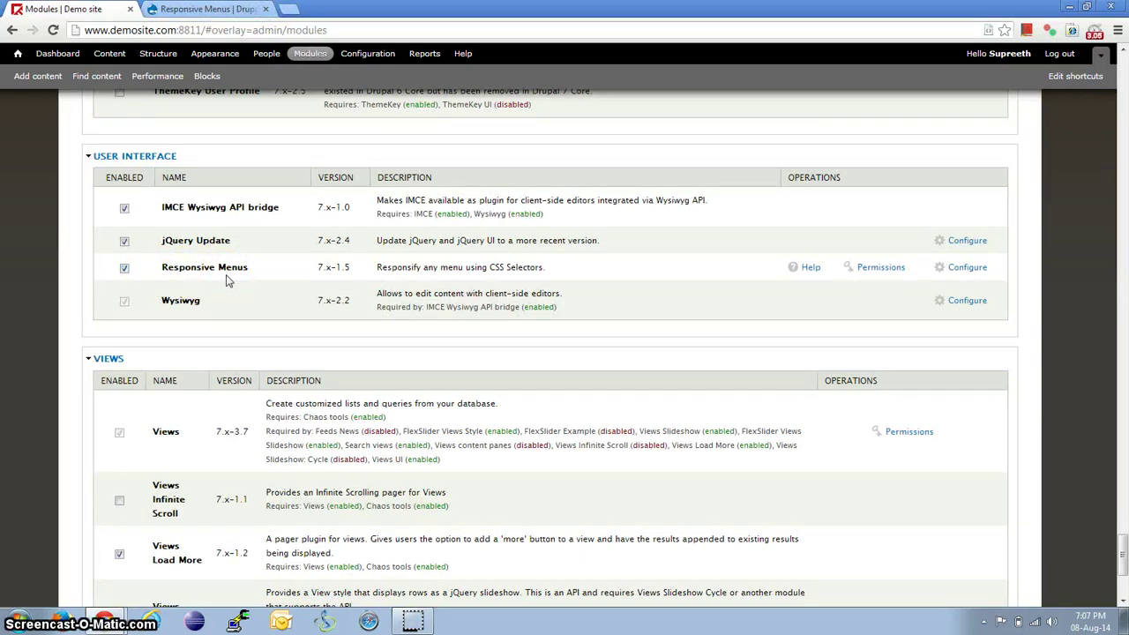
pyautogui.scroll(3, 84, 322)
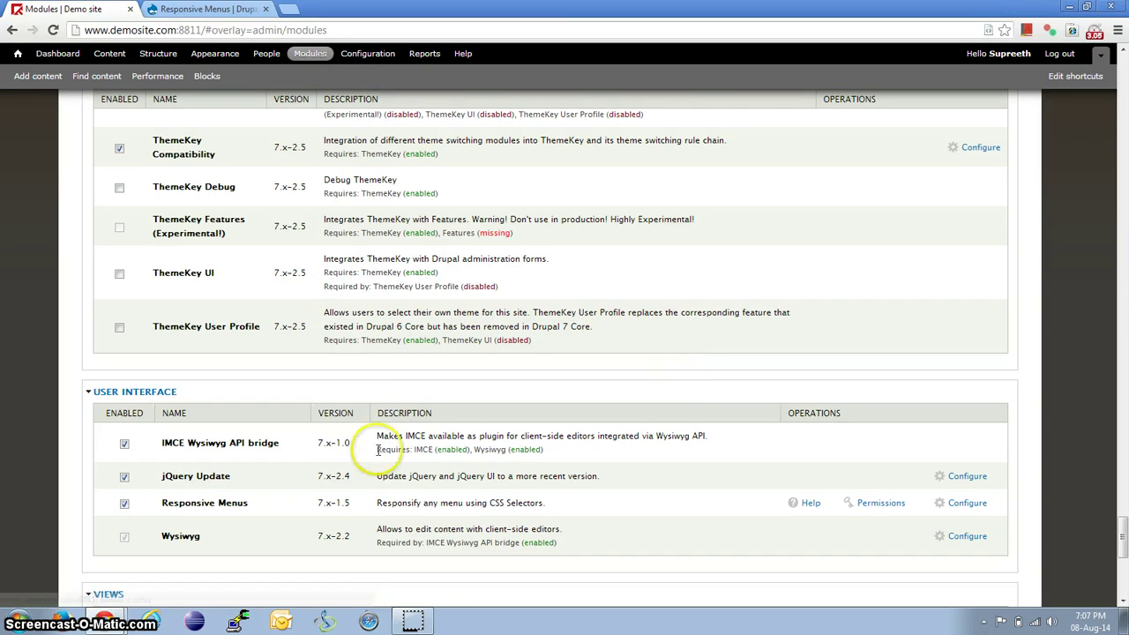
pyautogui.click(965, 503)
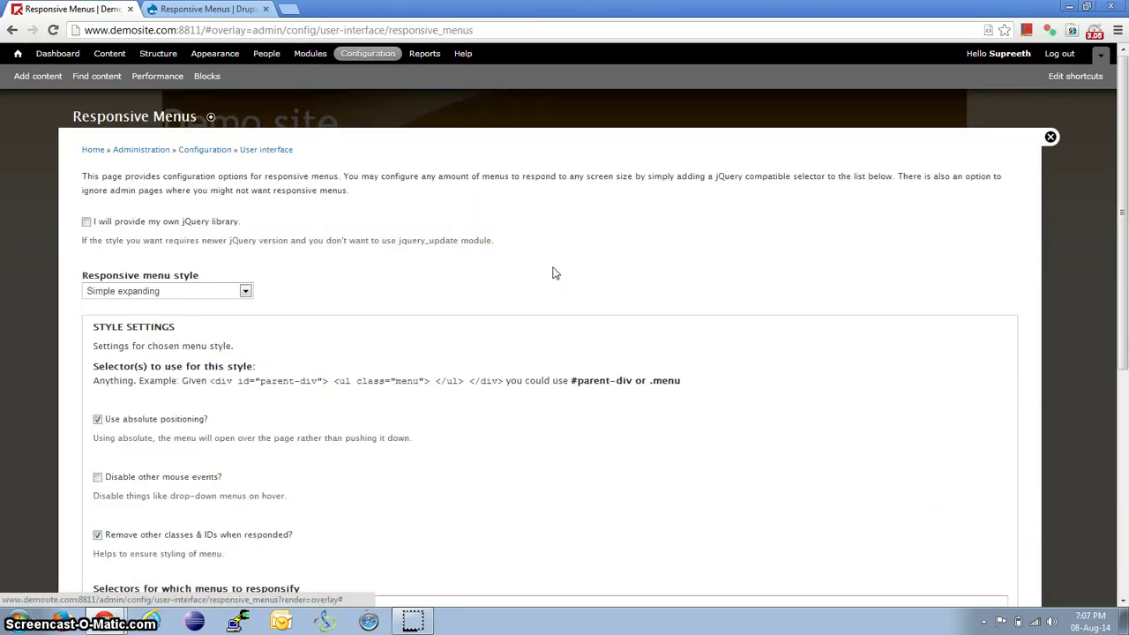
# Step: Pick Mean Menu as the responsive menu style and review its #main-menu CSS selector
pyautogui.moveTo(267, 221); pyautogui.dragTo(344, 252)
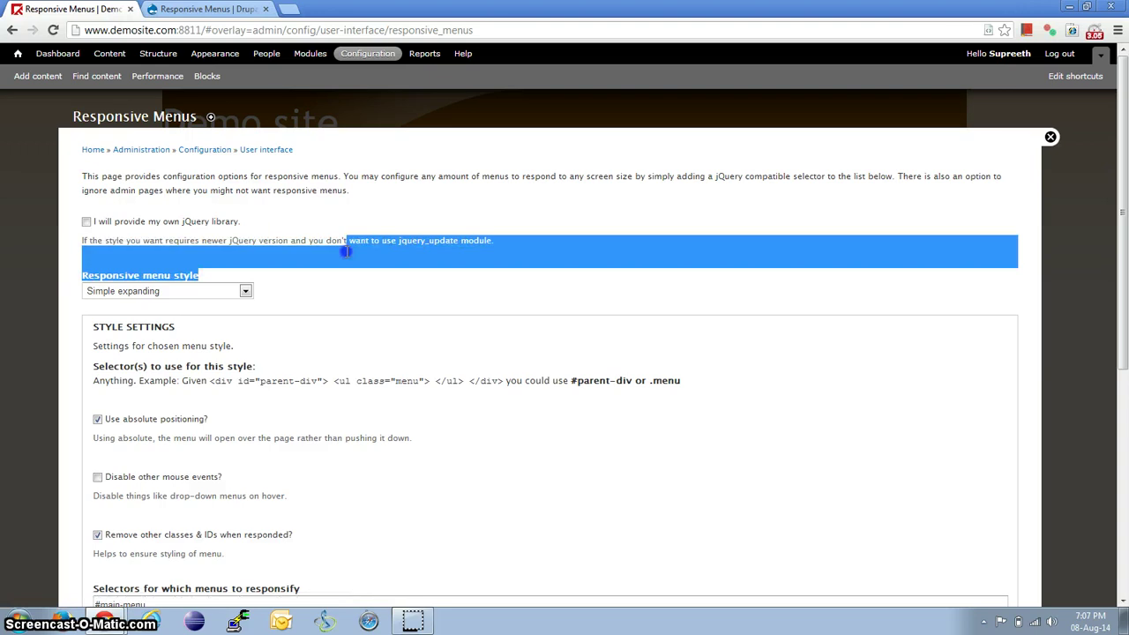
pyautogui.click(270, 255)
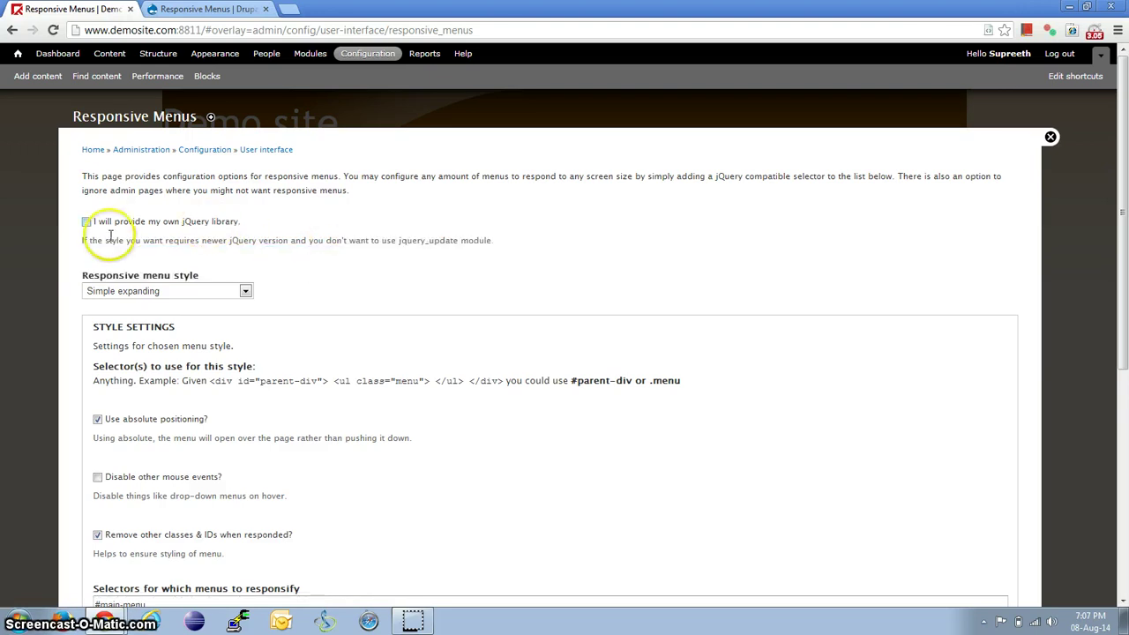
pyautogui.click(152, 291)
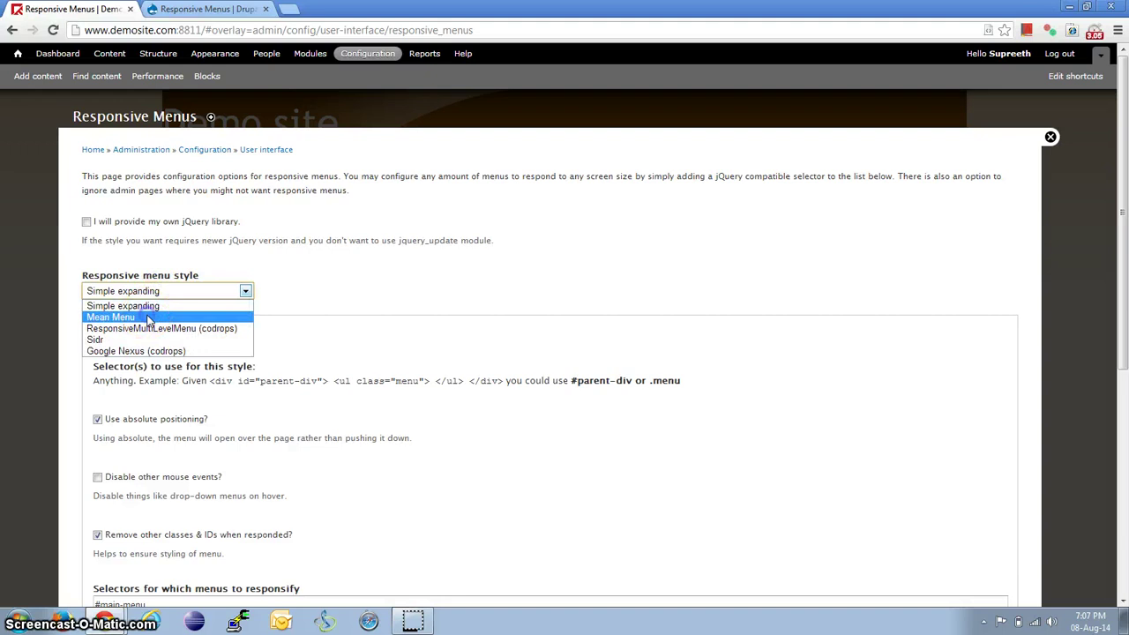
pyautogui.click(147, 316)
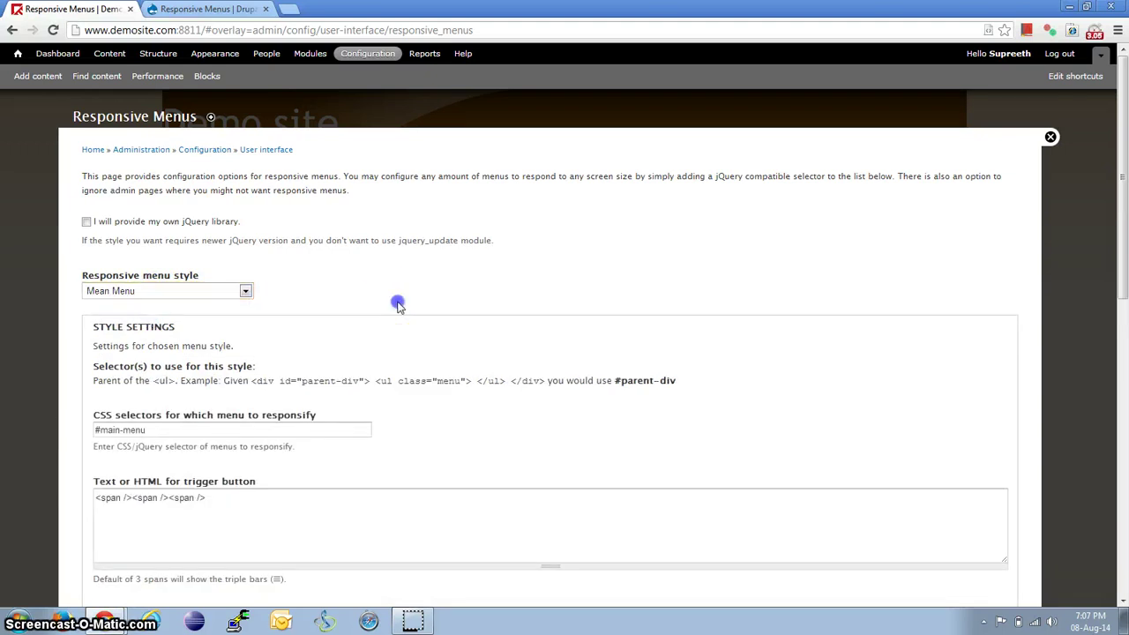
pyautogui.scroll(-2, 394, 305)
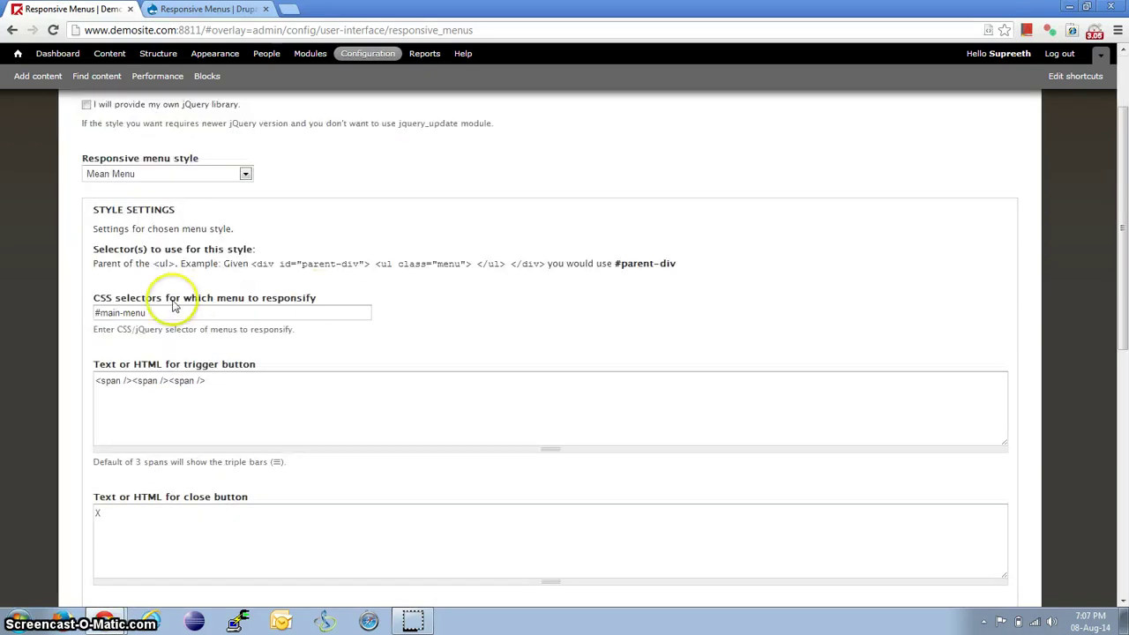
pyautogui.moveTo(146, 313); pyautogui.dragTo(76, 315)
pyautogui.click(361, 278)
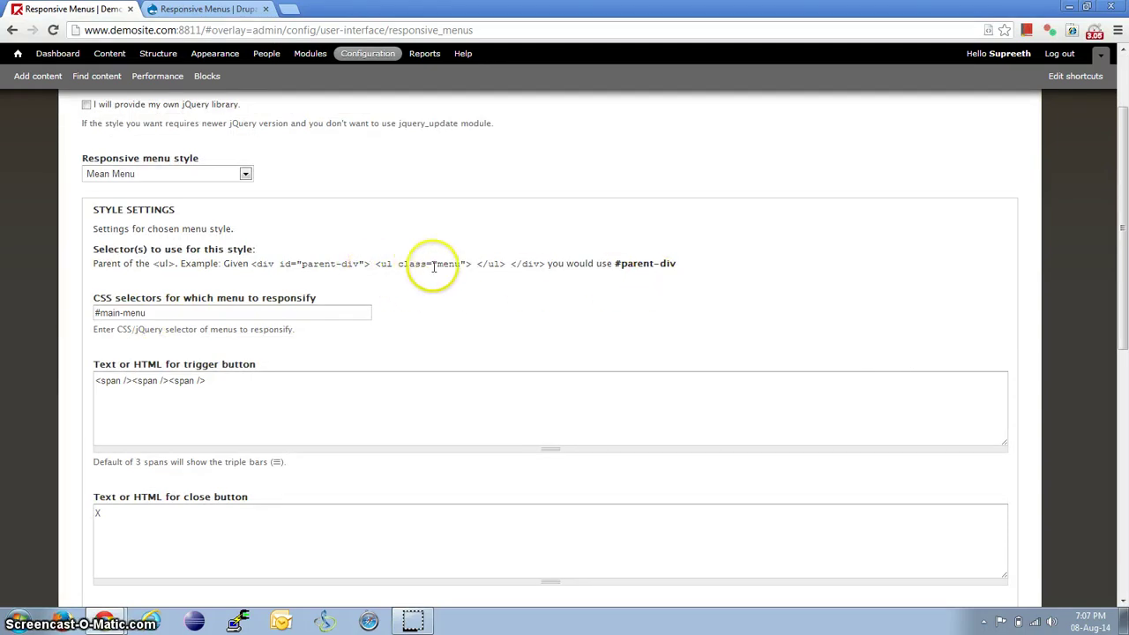
pyautogui.hotkey('alt', 'Tab')
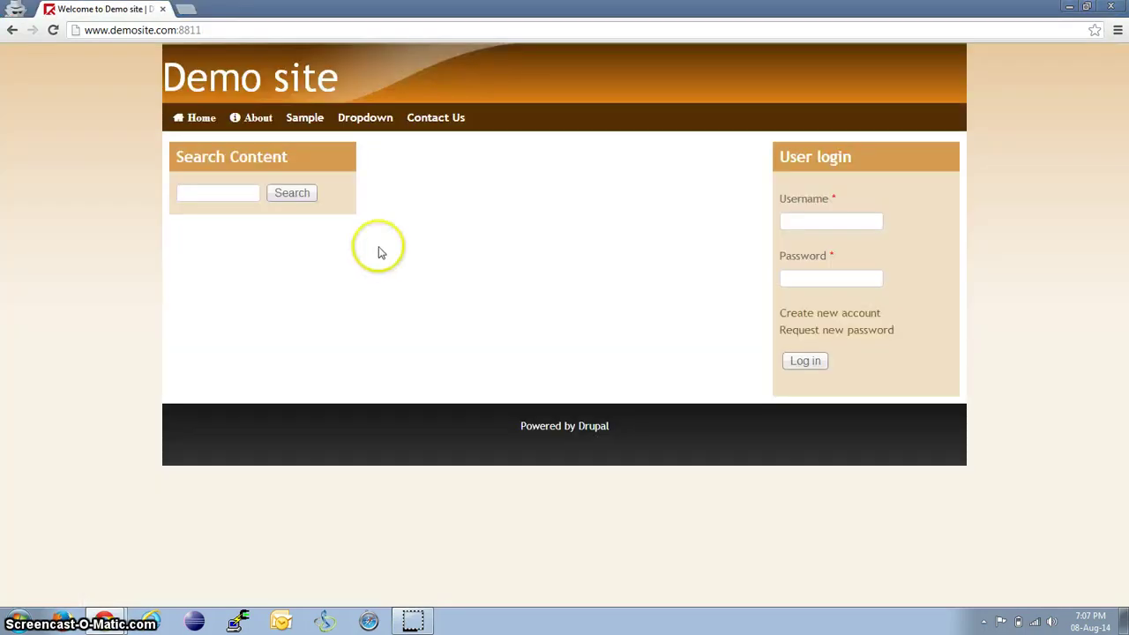
pyautogui.click(454, 272)
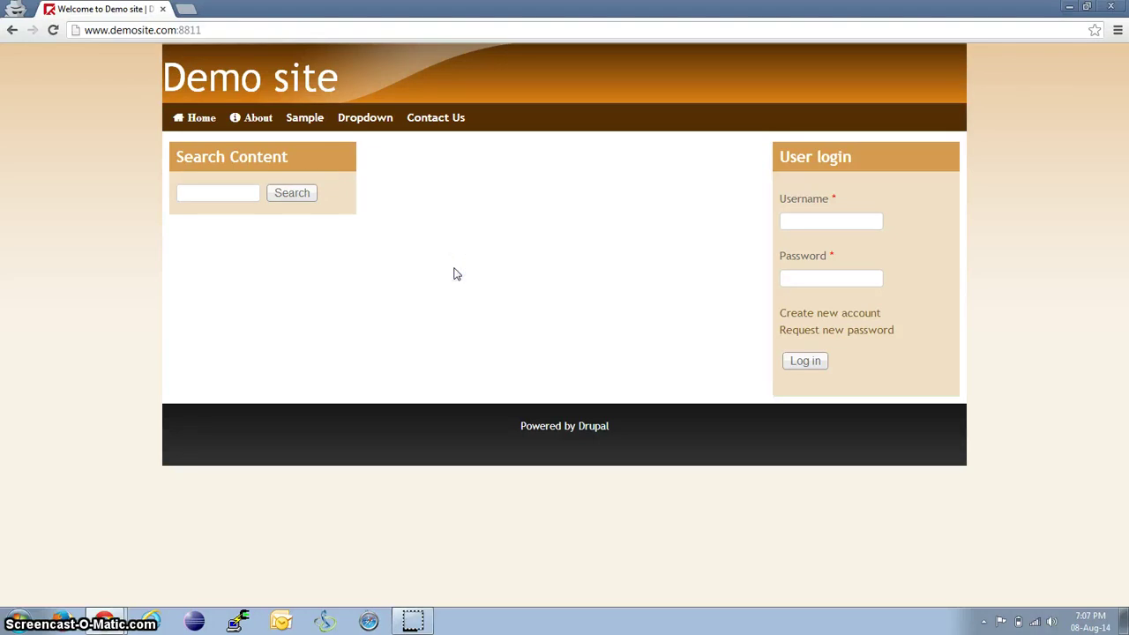
pyautogui.press('F12')
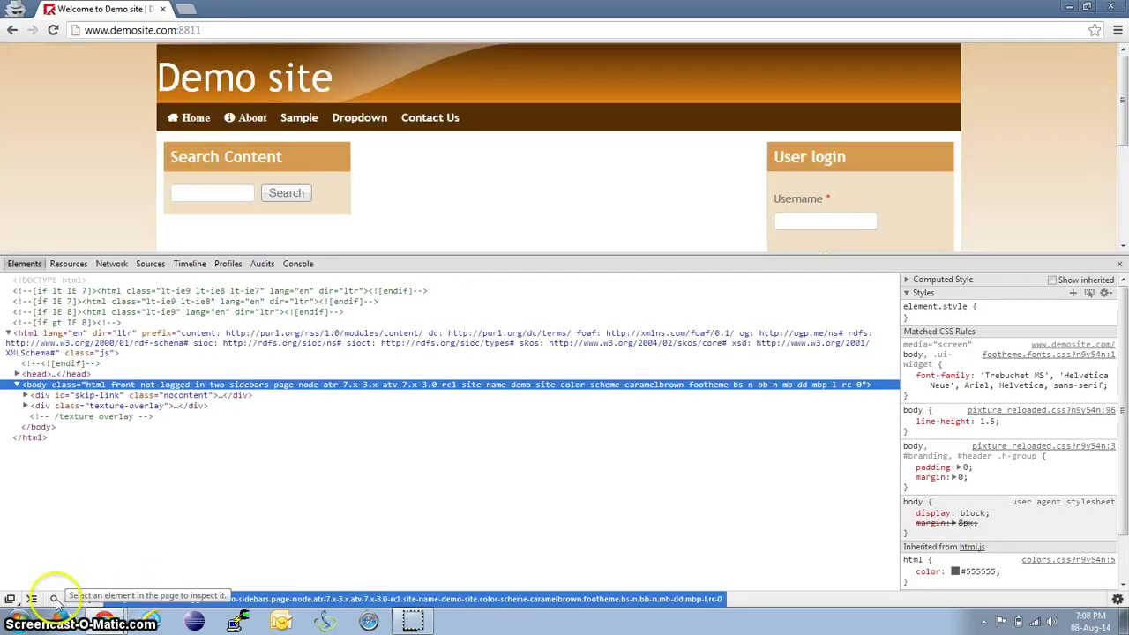
pyautogui.click(54, 599)
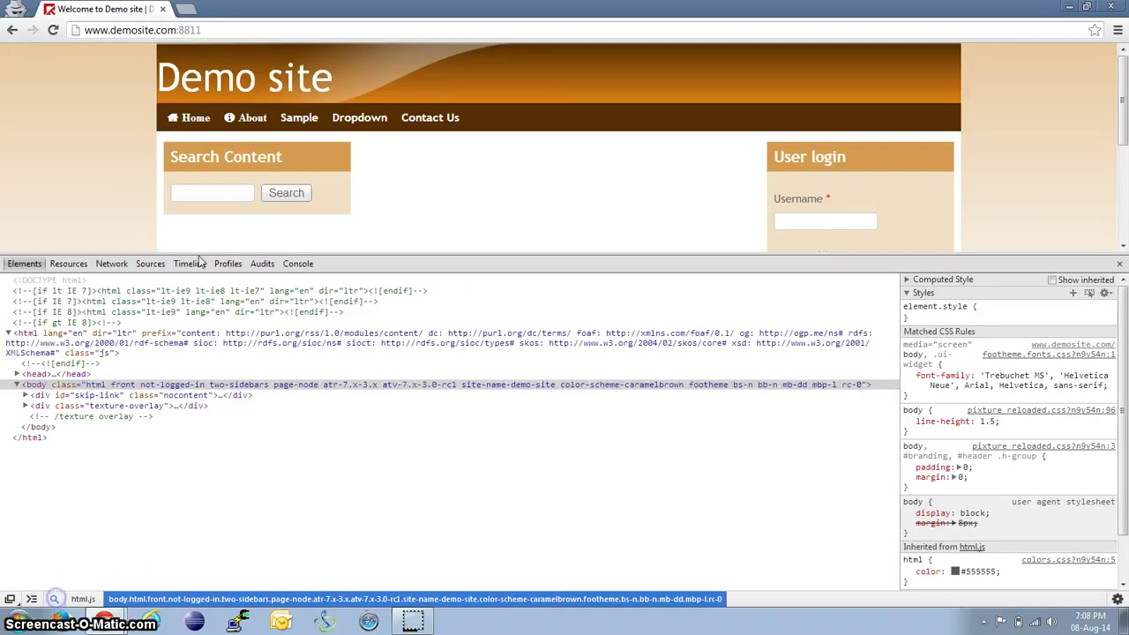
pyautogui.click(486, 119)
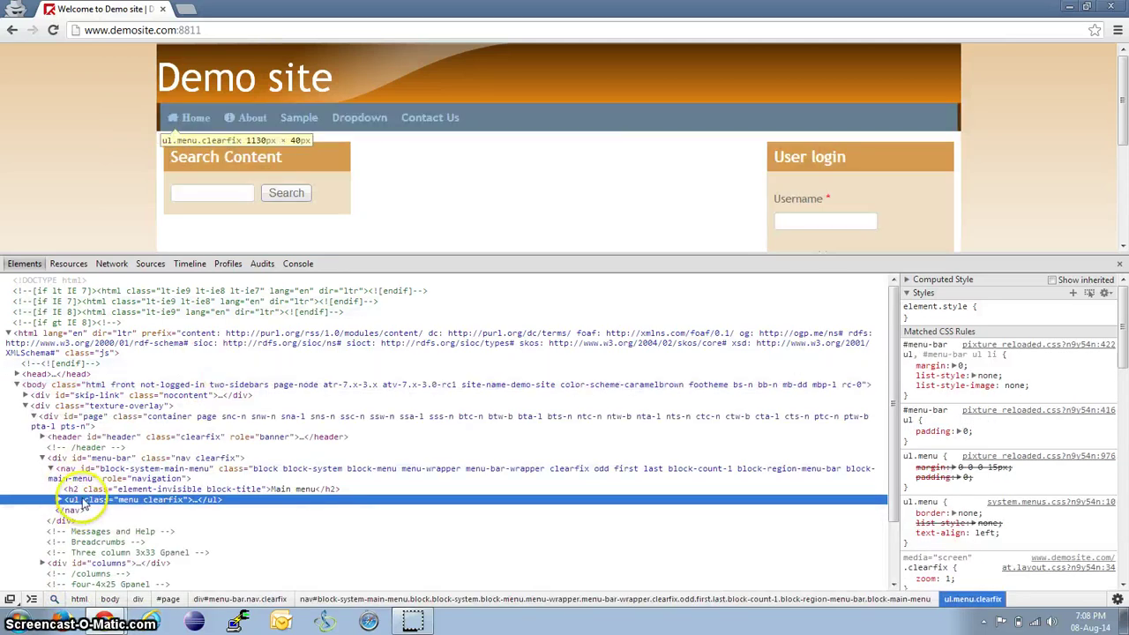
pyautogui.click(57, 501)
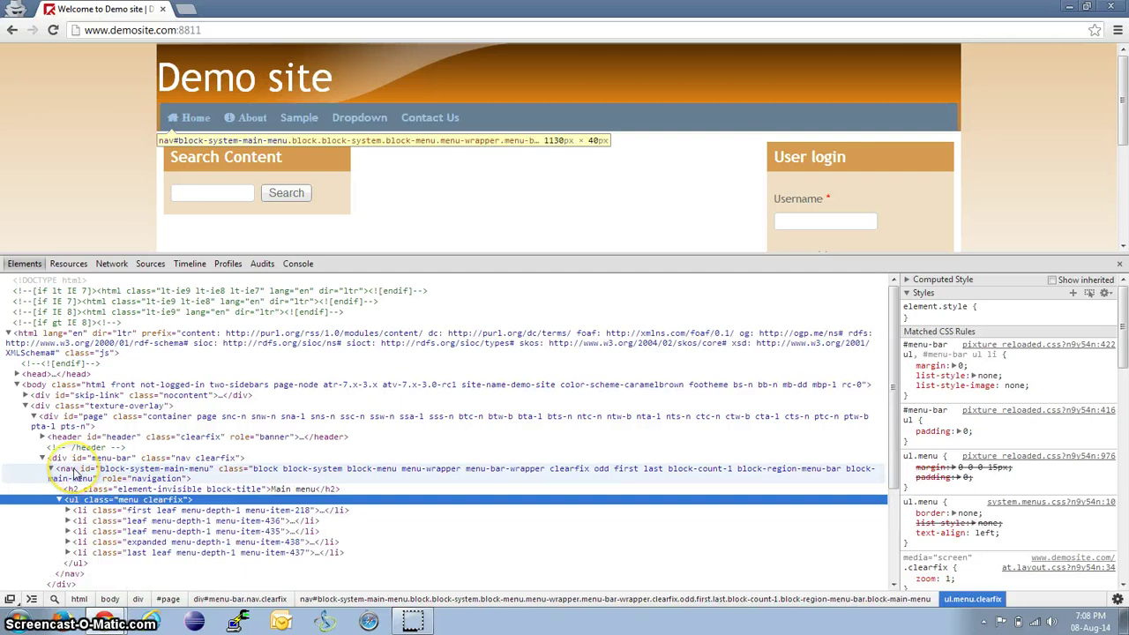
pyautogui.doubleClick(123, 470)
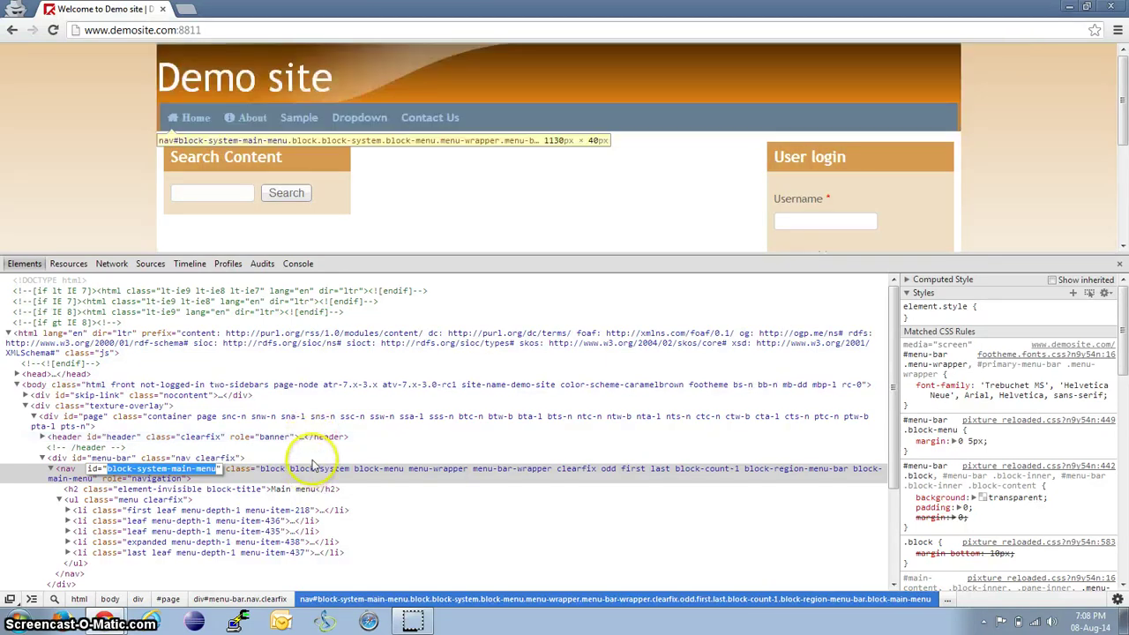
pyautogui.hotkey('alt', 'Tab')
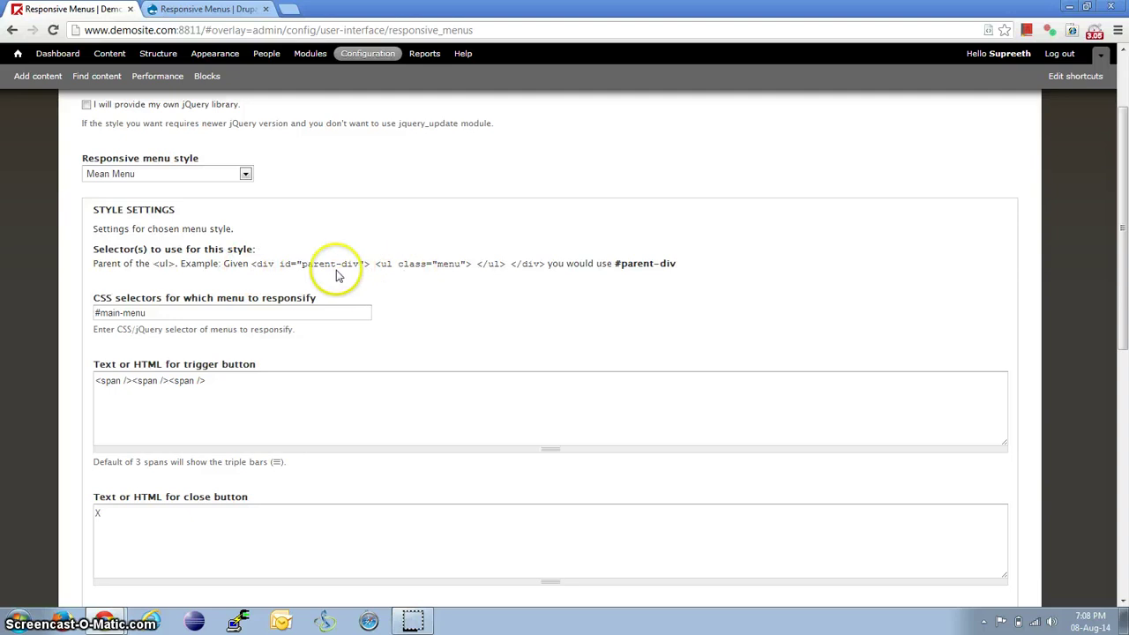
# Step: Replace the #main-menu selector with #block-system-main-menu
pyautogui.click(232, 385)
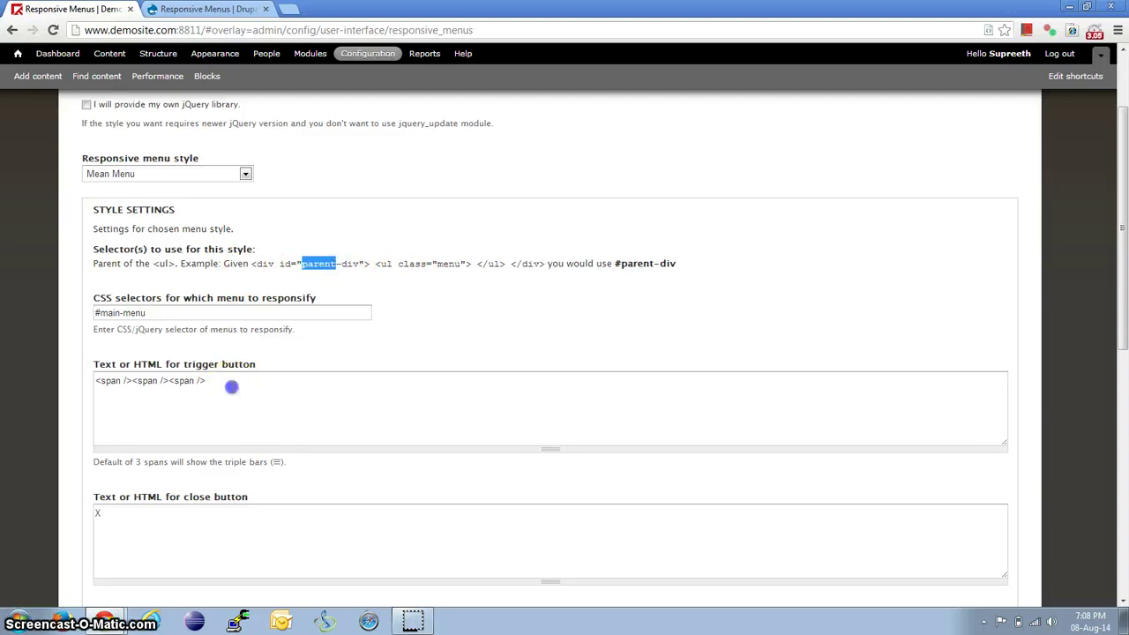
pyautogui.moveTo(164, 309); pyautogui.dragTo(70, 313)
pyautogui.write('#block-system-main-menu')
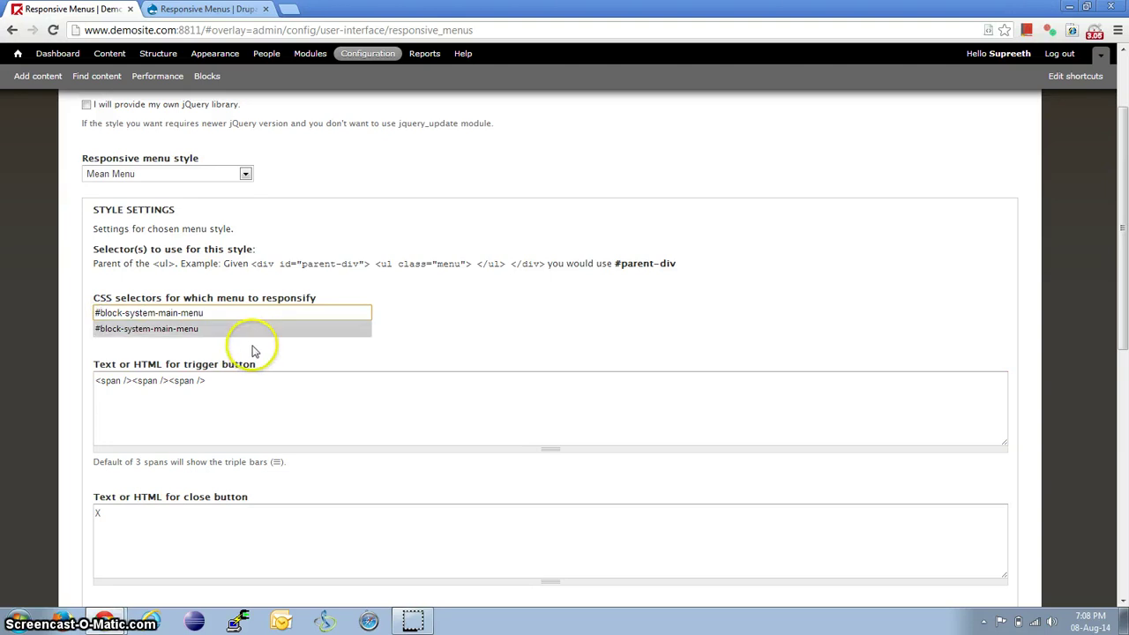
pyautogui.click(362, 328)
pyautogui.click(530, 319)
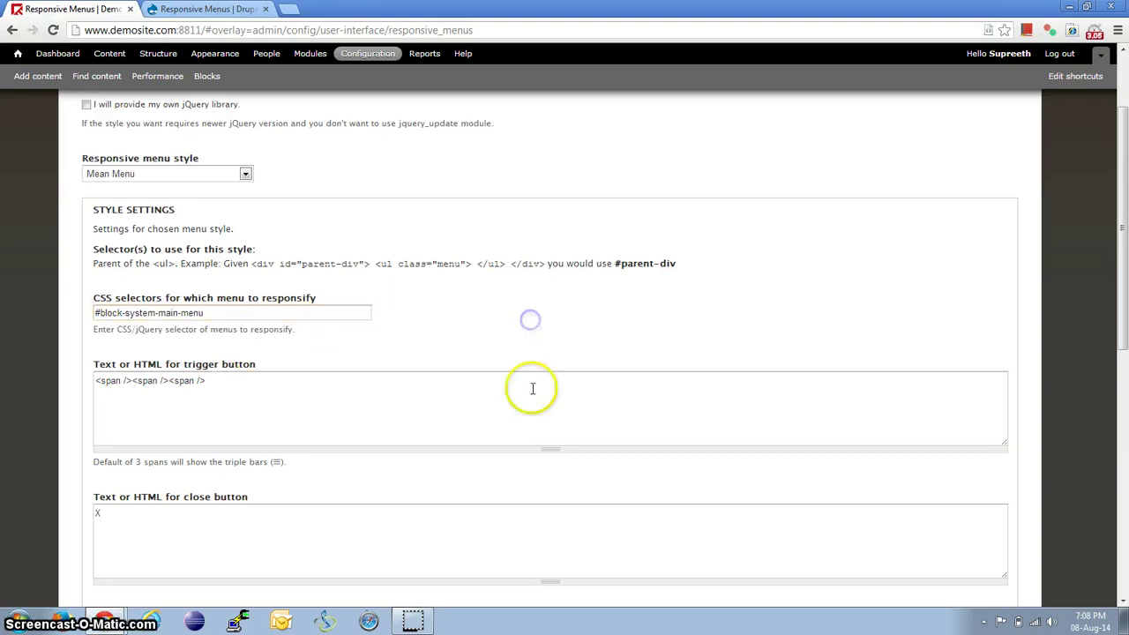
# Step: Scroll through the remaining Mean Menu settings and save the configuration
pyautogui.scroll(-3, 491, 367)
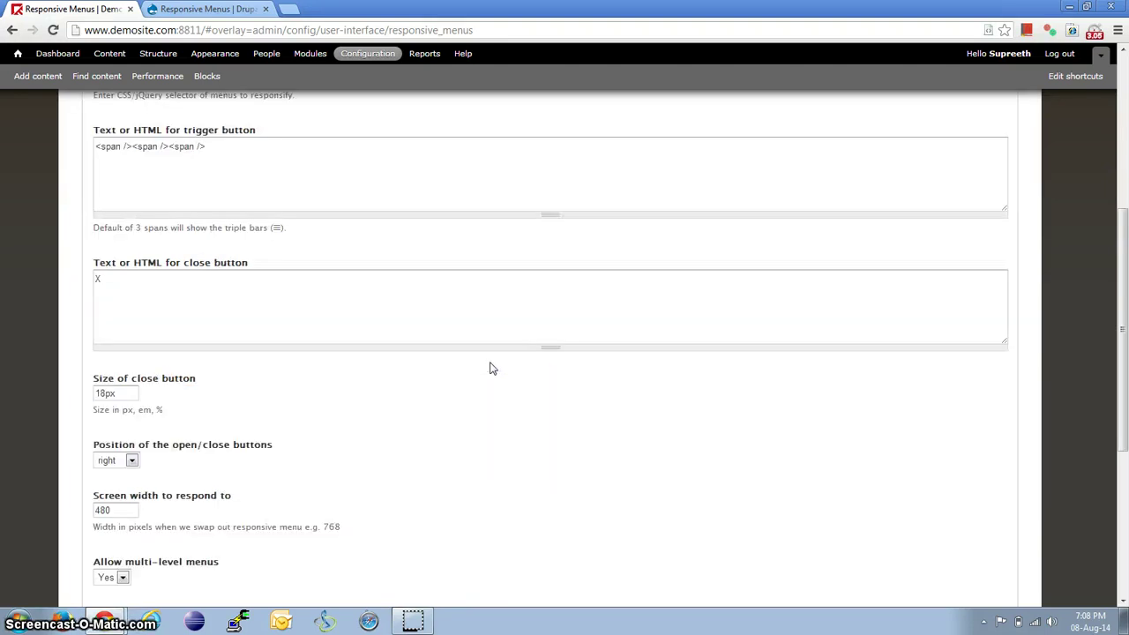
pyautogui.scroll(-1, 491, 368)
pyautogui.scroll(3, 491, 368)
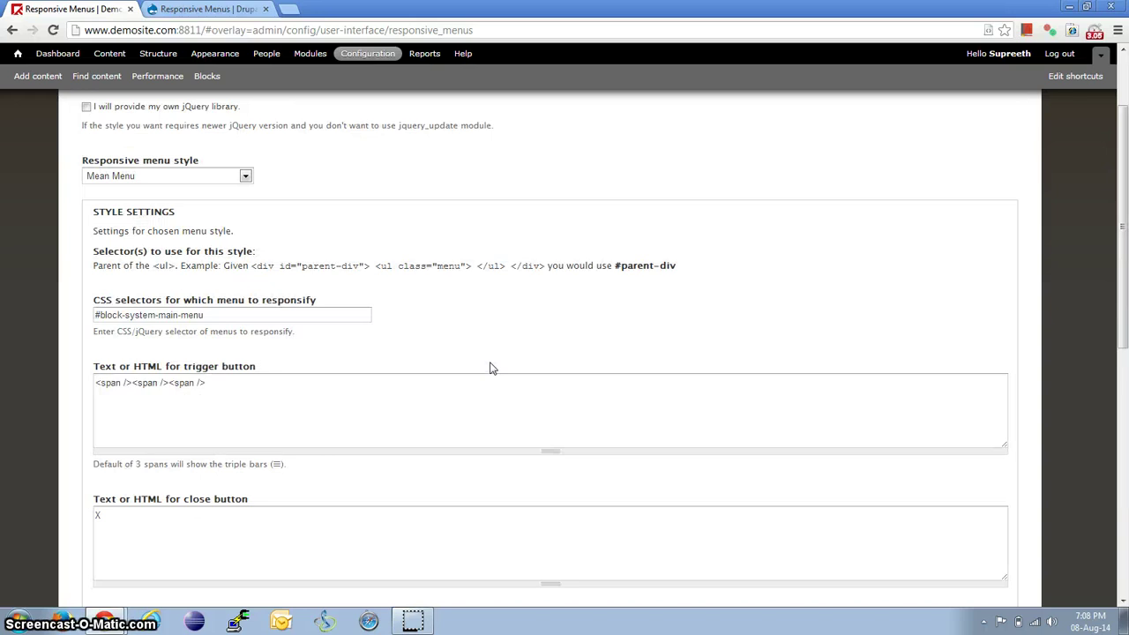
pyautogui.scroll(-1, 491, 367)
pyautogui.click(234, 276)
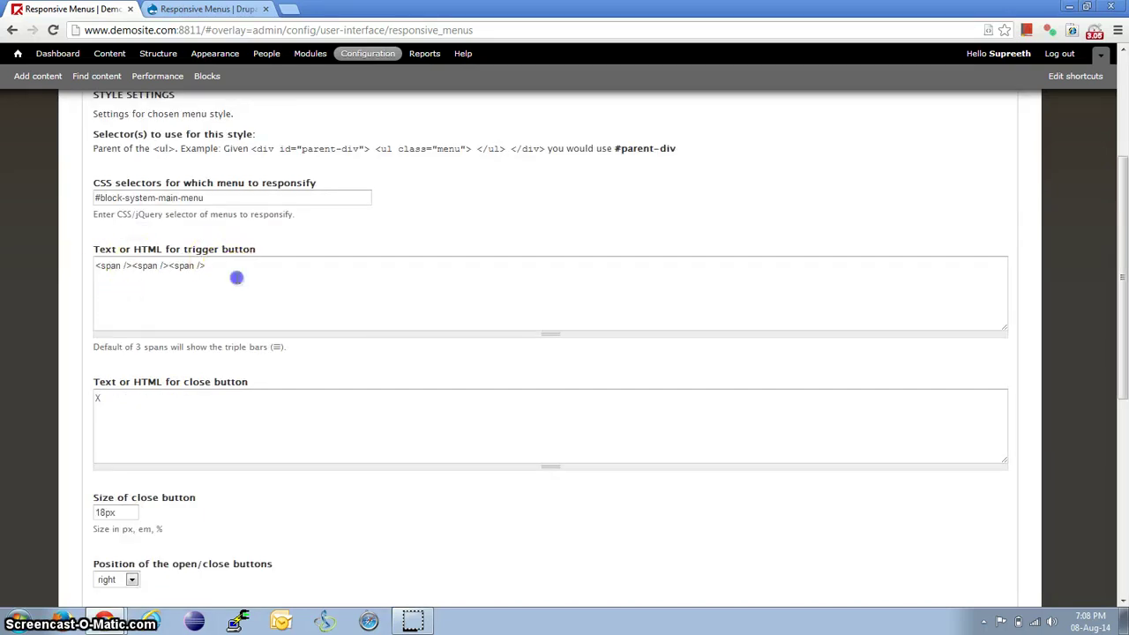
pyautogui.scroll(-2, 532, 388)
pyautogui.scroll(1, 531, 388)
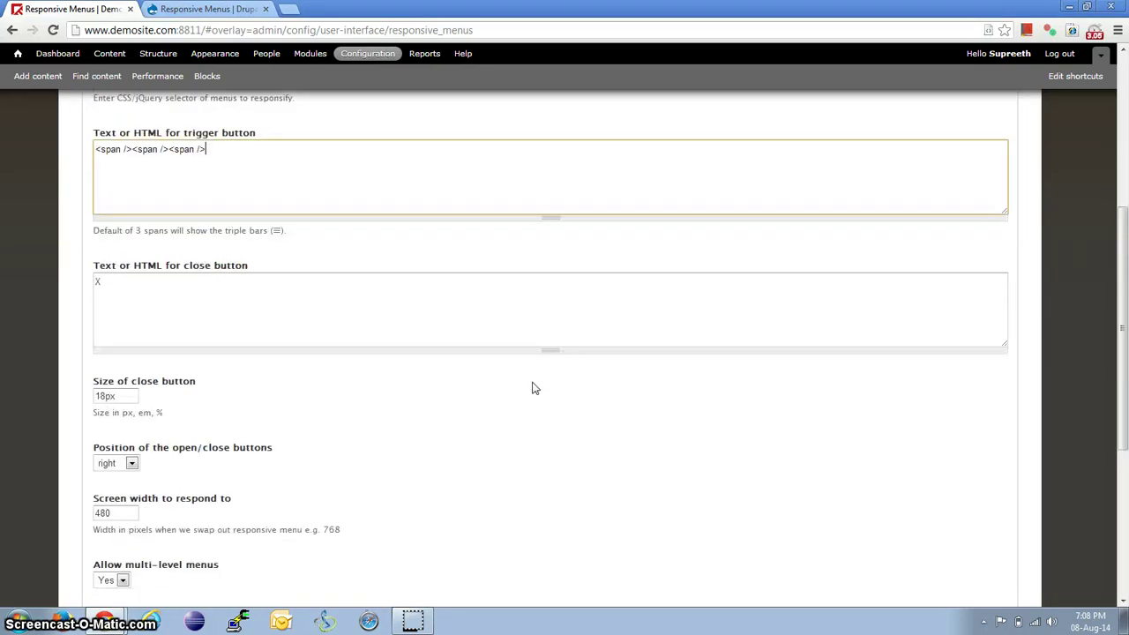
pyautogui.scroll(-2, 532, 388)
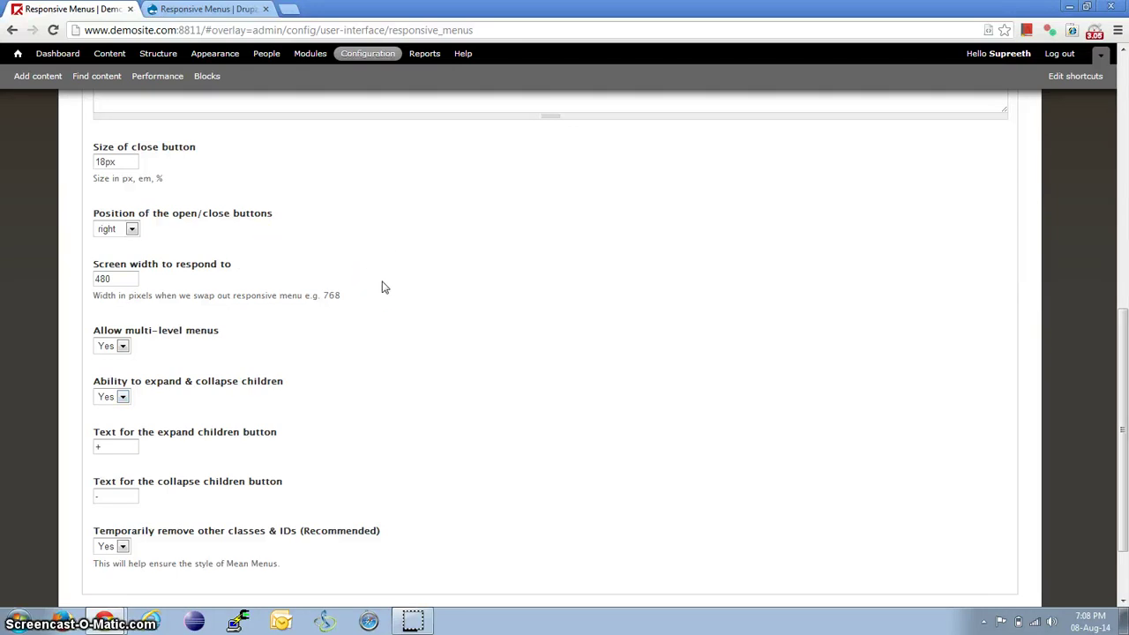
pyautogui.scroll(2, 383, 286)
pyautogui.scroll(-2, 384, 290)
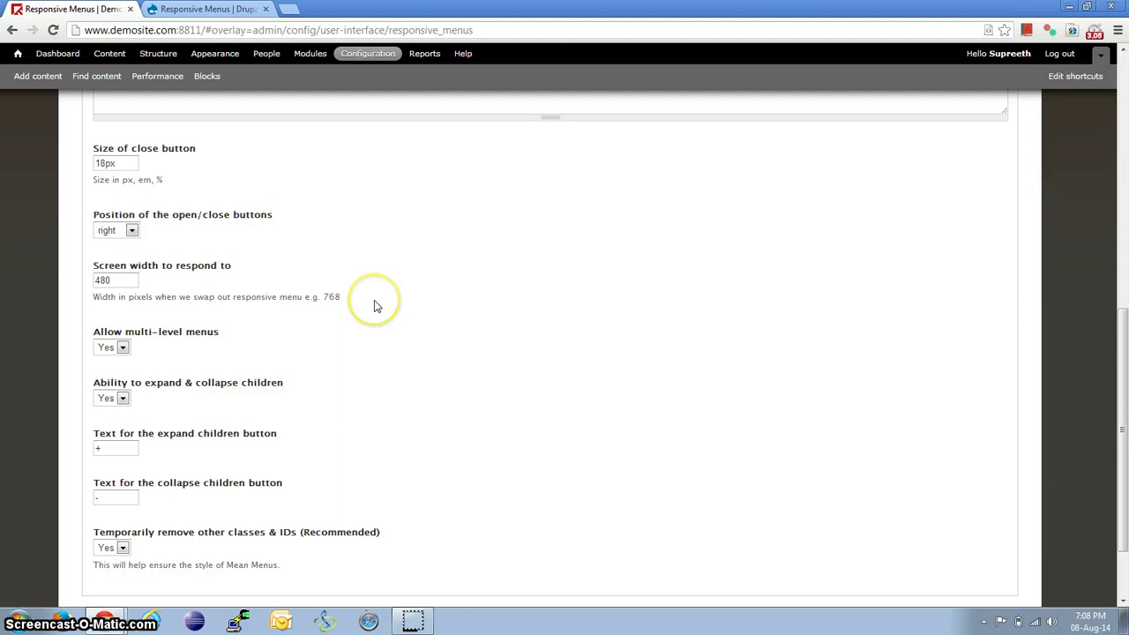
pyautogui.scroll(-1, 374, 305)
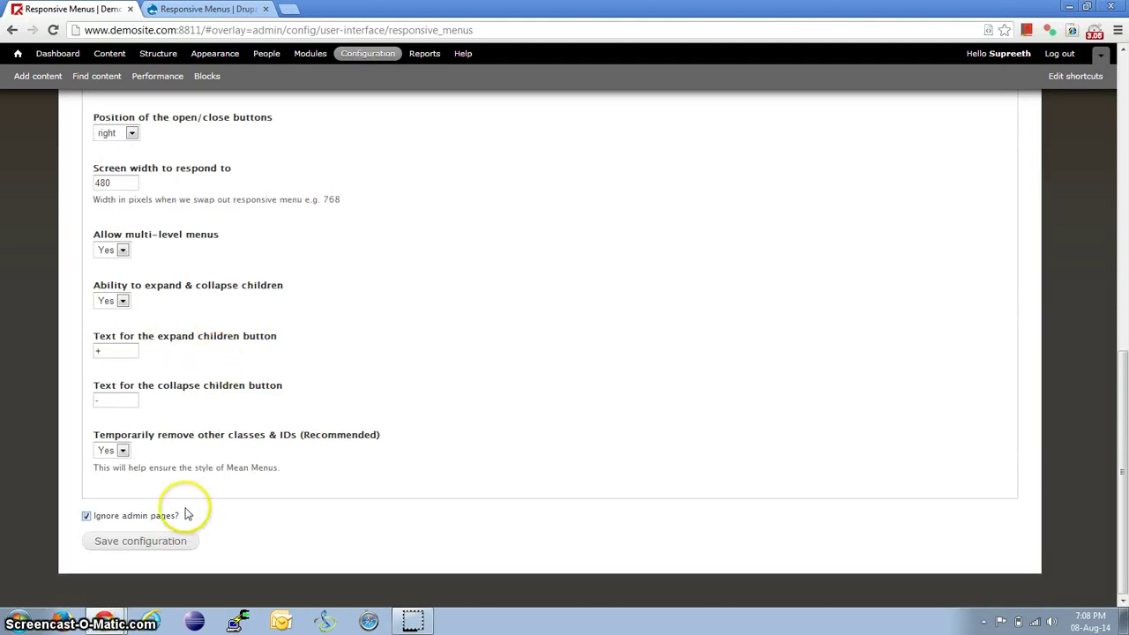
pyautogui.click(132, 541)
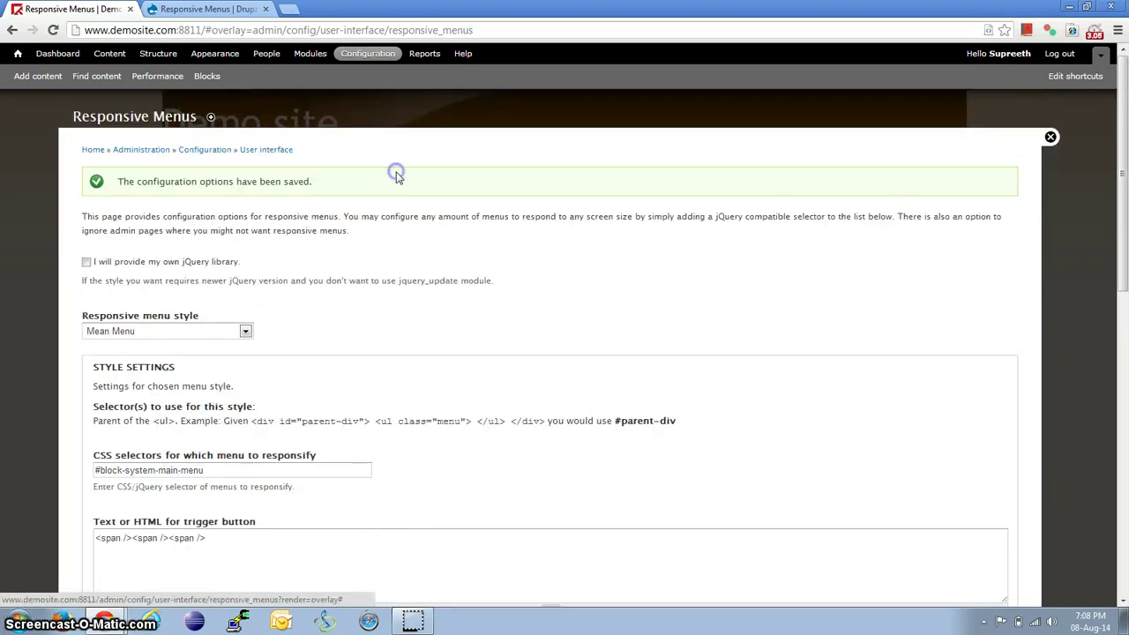
pyautogui.hotkey('alt', 'Tab')
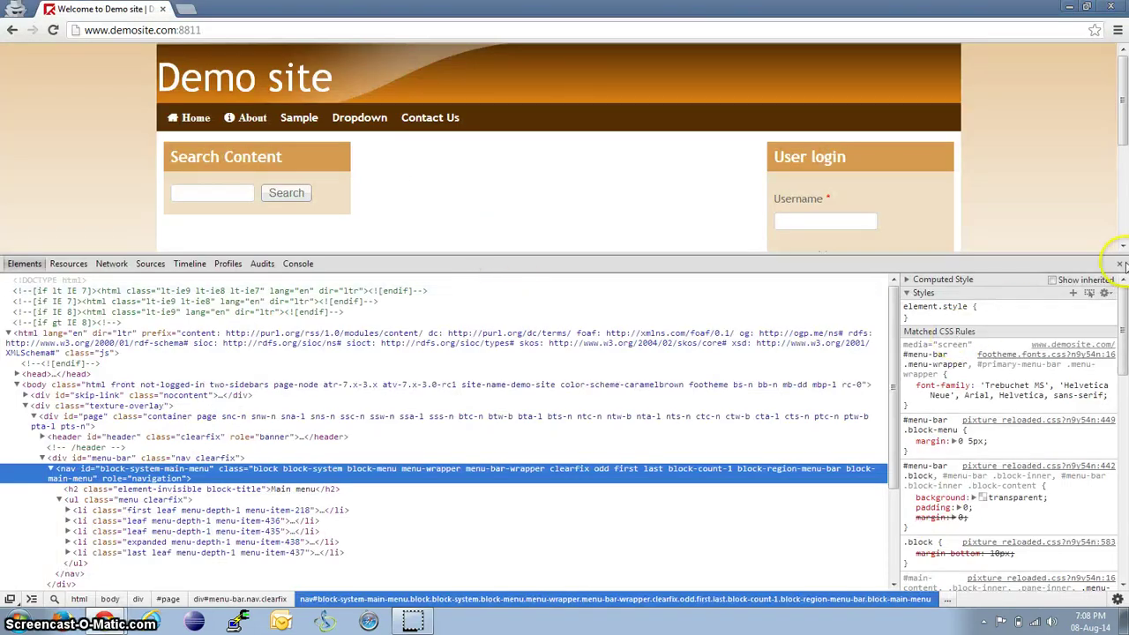
# Step: Close DevTools, narrow the demo site, and test the hamburger menu and Dropdown toggle
pyautogui.click(1119, 264)
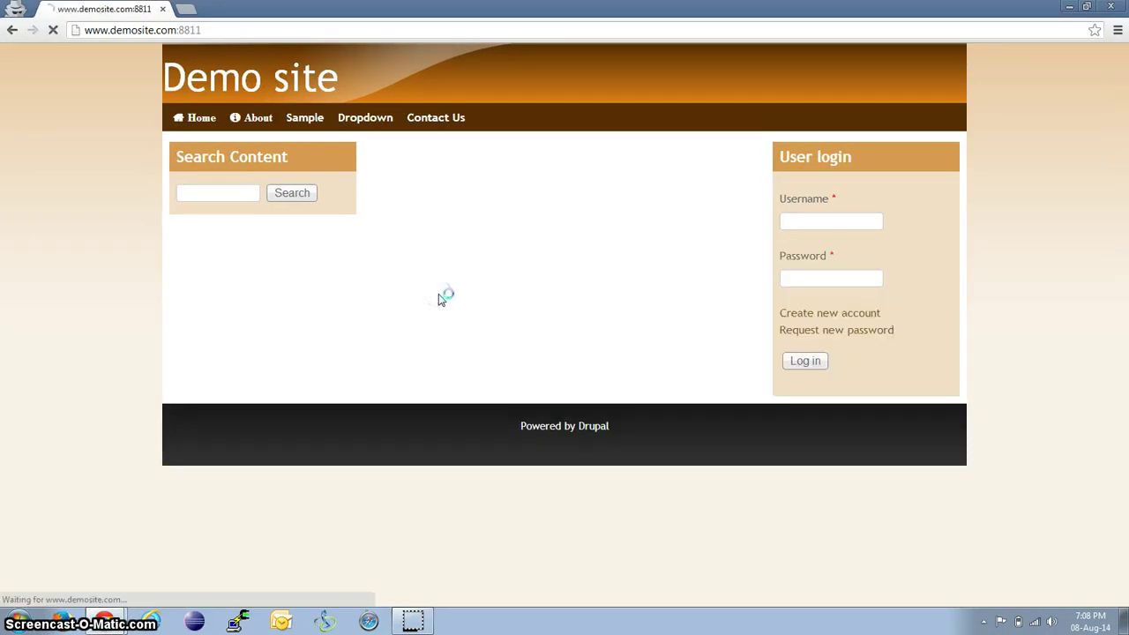
pyautogui.click(1088, 8)
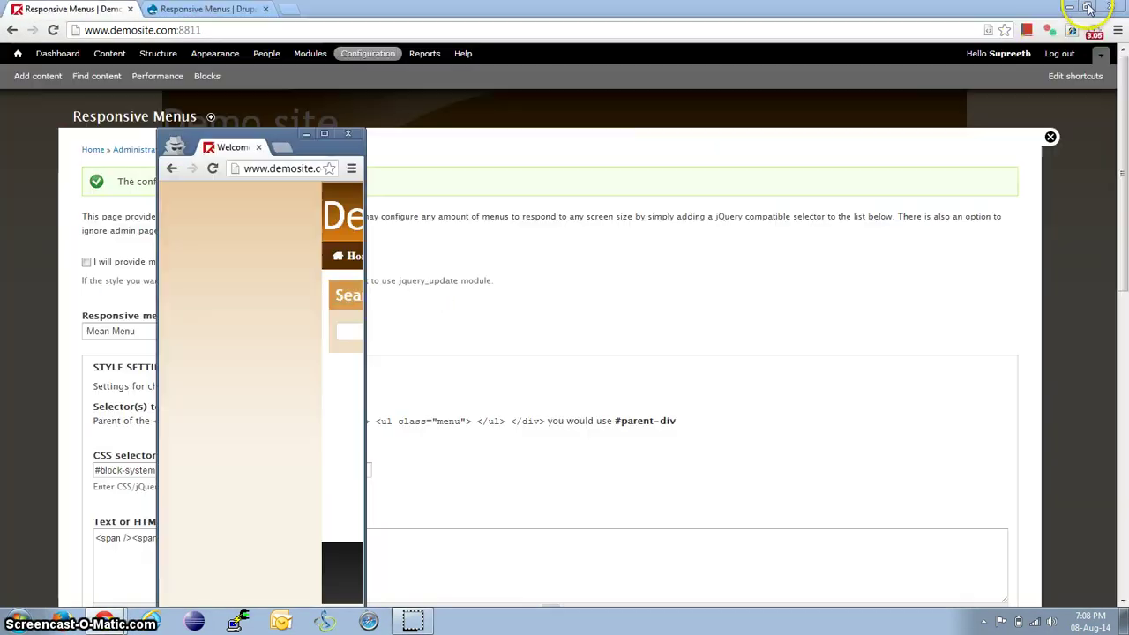
pyautogui.click(333, 202)
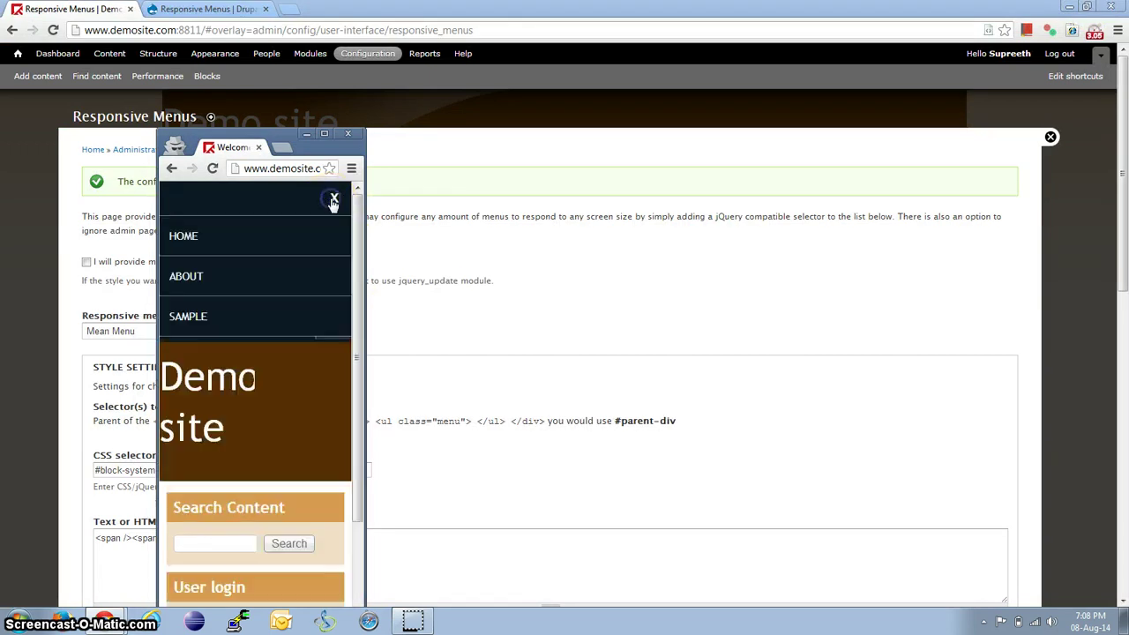
pyautogui.click(332, 358)
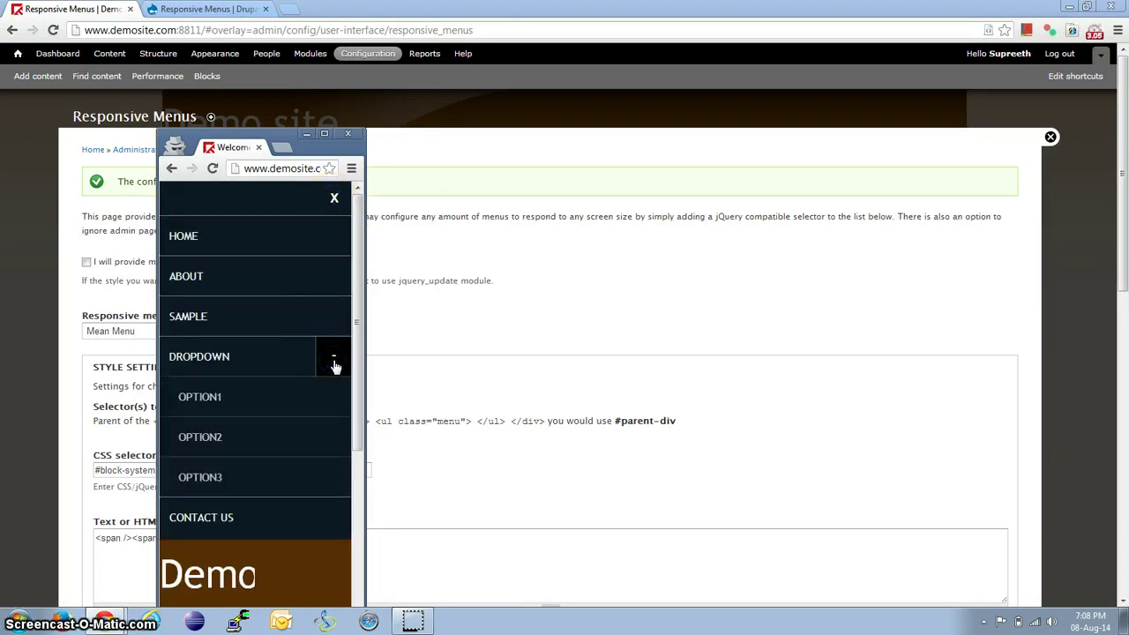
pyautogui.click(332, 360)
pyautogui.click(334, 198)
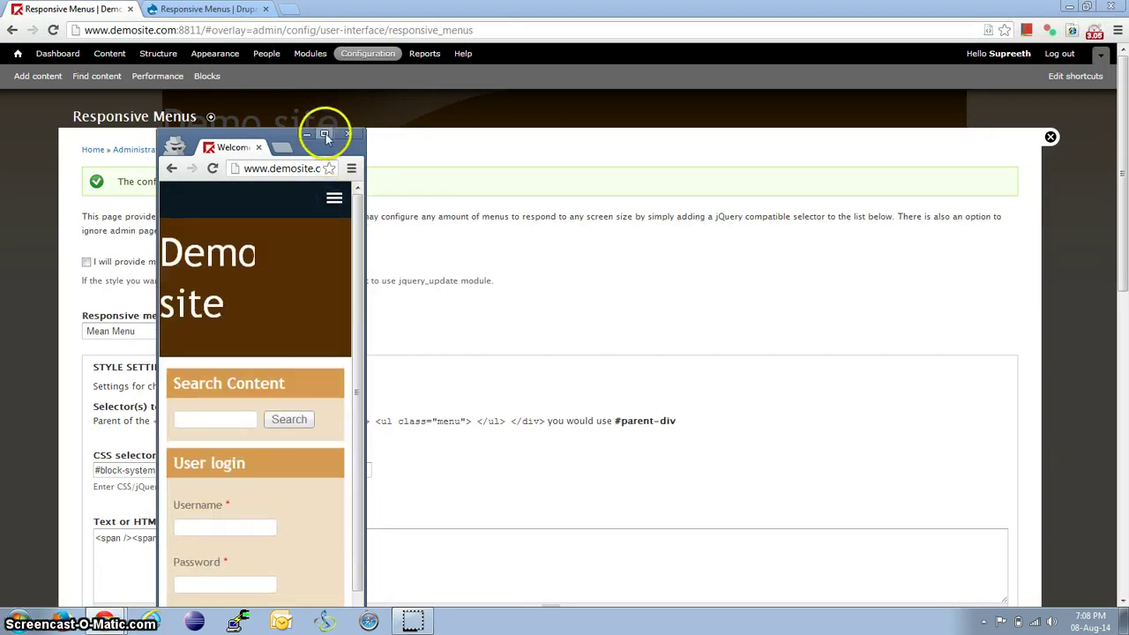
pyautogui.click(324, 134)
pyautogui.hotkey('alt', 'Tab')
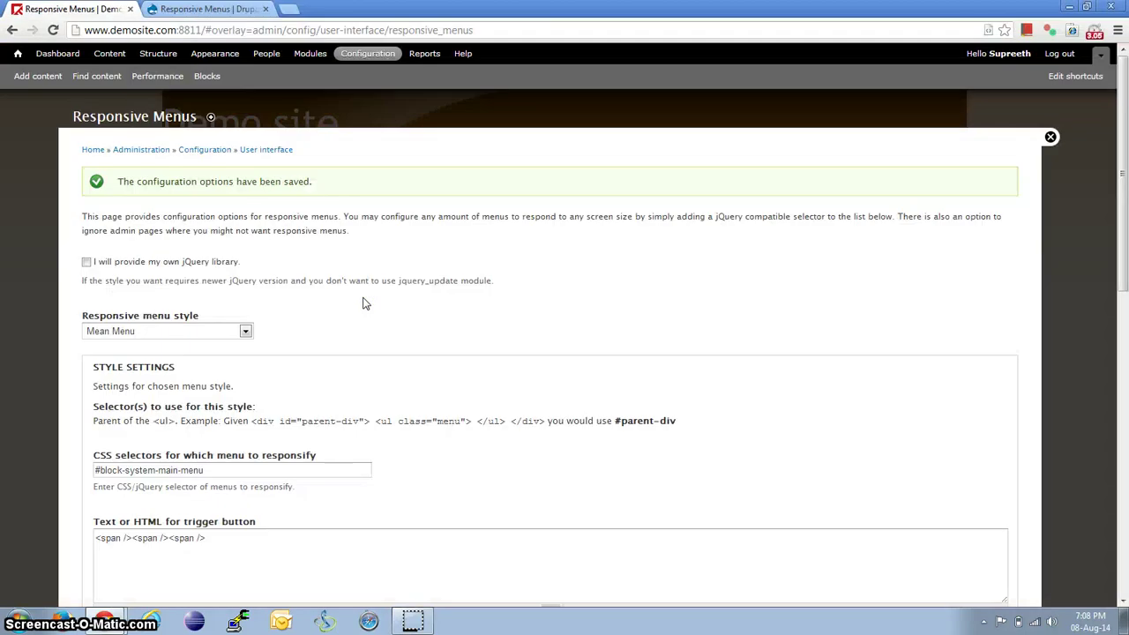
# Step: Narrow the demo site again, open the hamburger, and expand Dropdown to OPTION1–OPTION3
pyautogui.hotkey('alt', 'Tab')
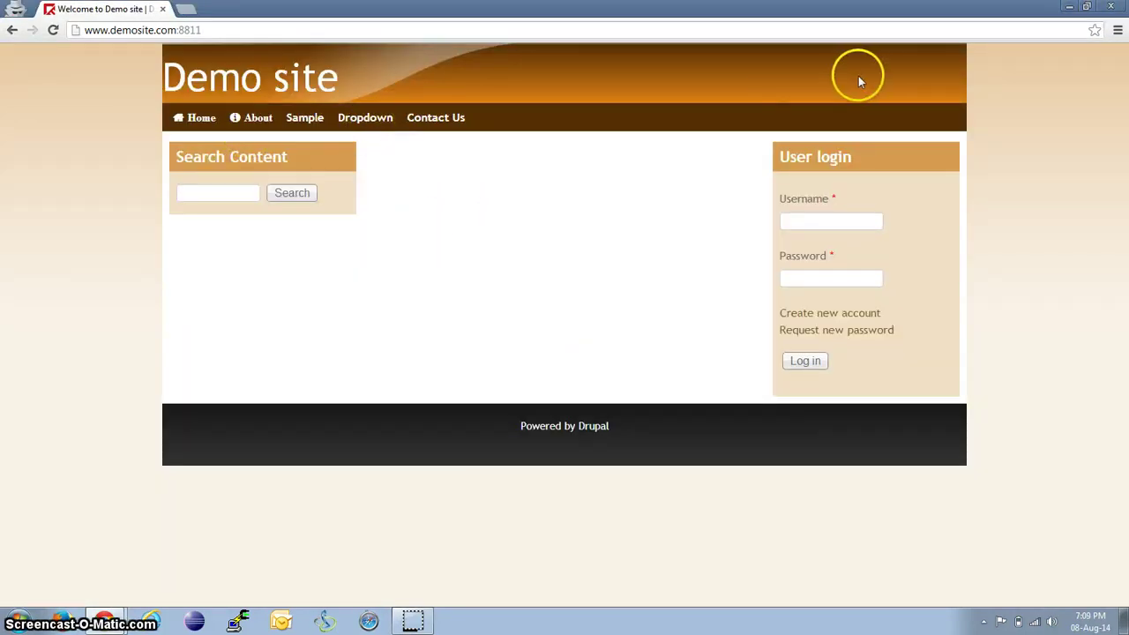
pyautogui.click(1087, 7)
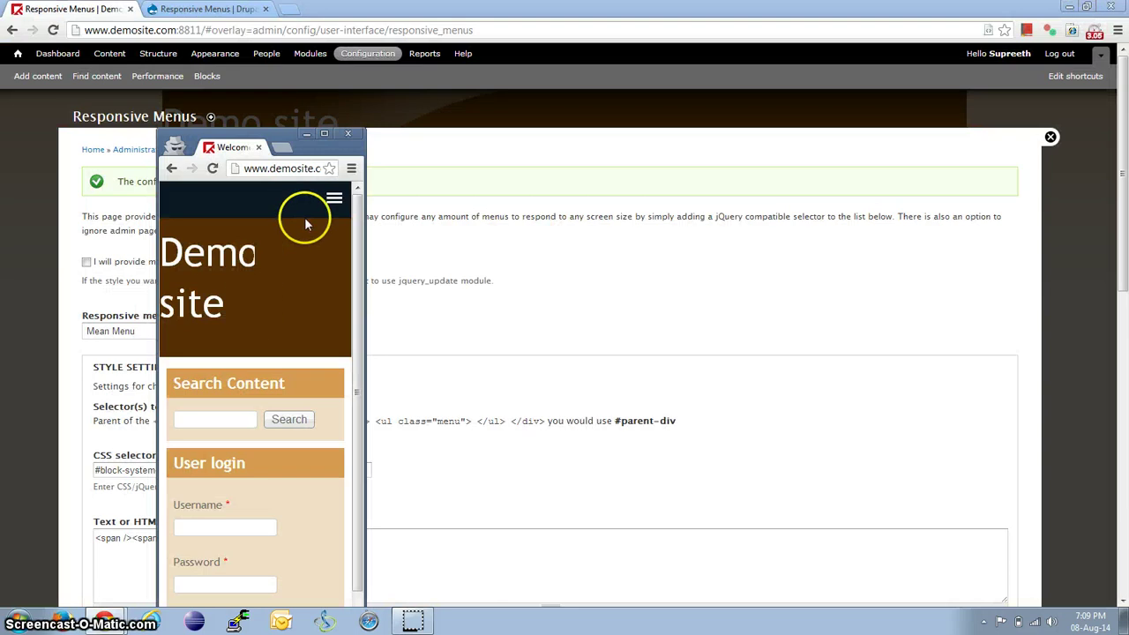
pyautogui.click(334, 199)
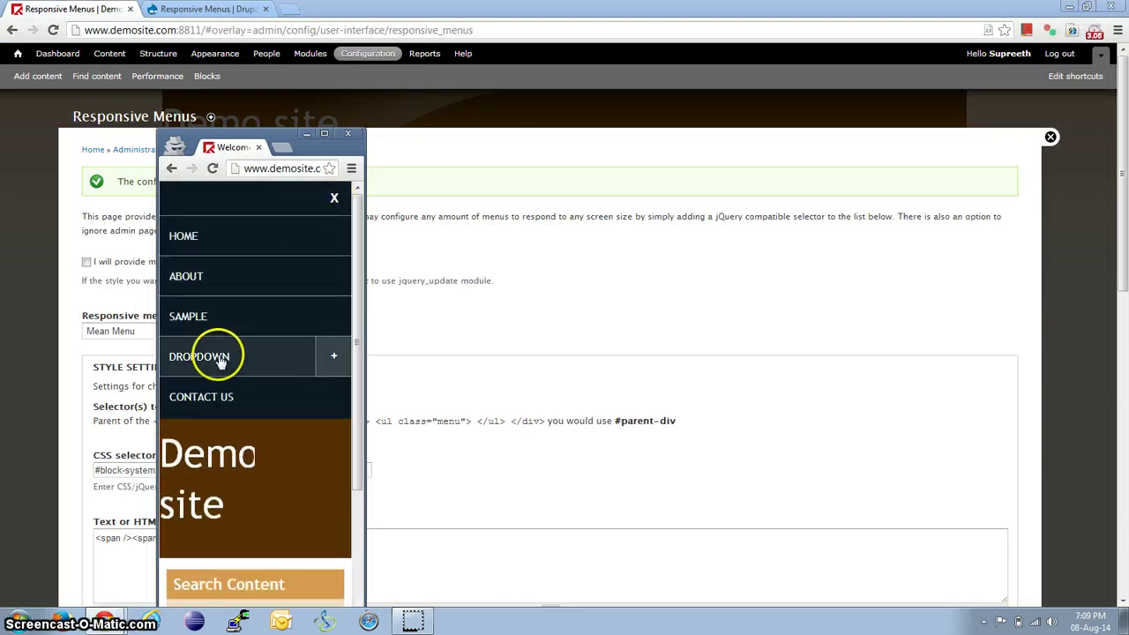
pyautogui.click(331, 358)
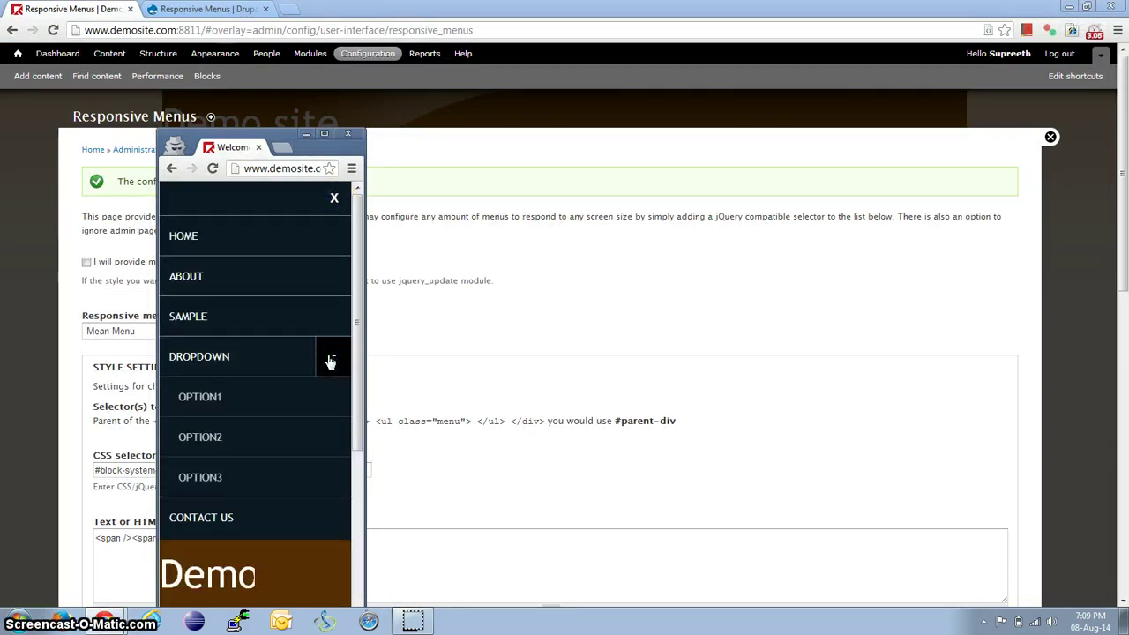
pyautogui.click(331, 362)
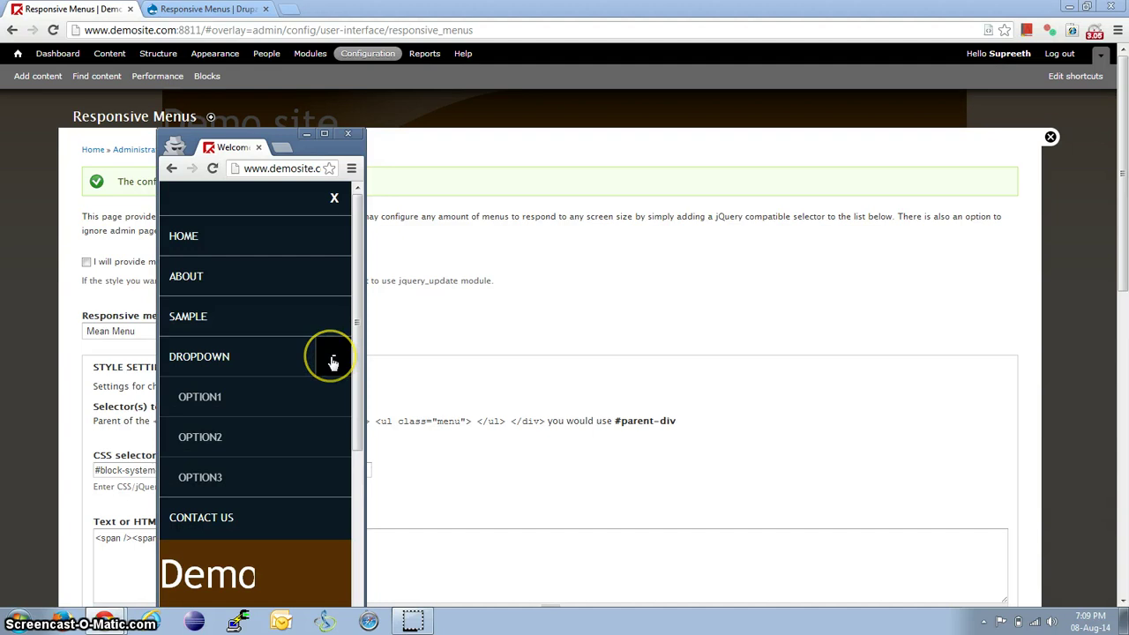
pyautogui.middleClick(594, 312)
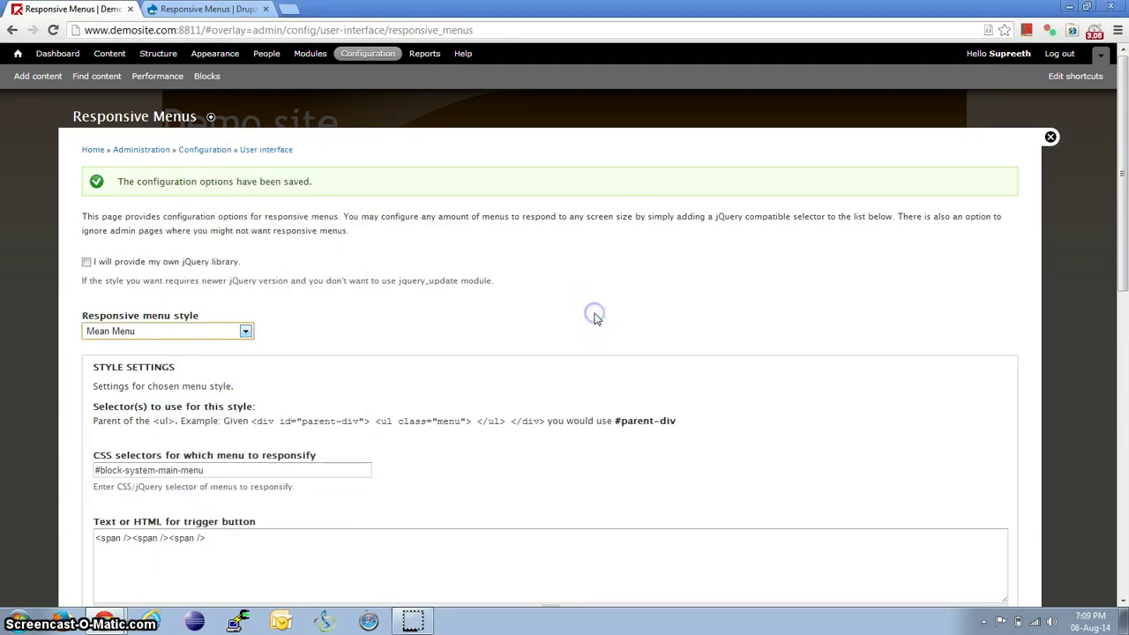
pyautogui.scroll(-10, 597, 322)
pyautogui.click(118, 360)
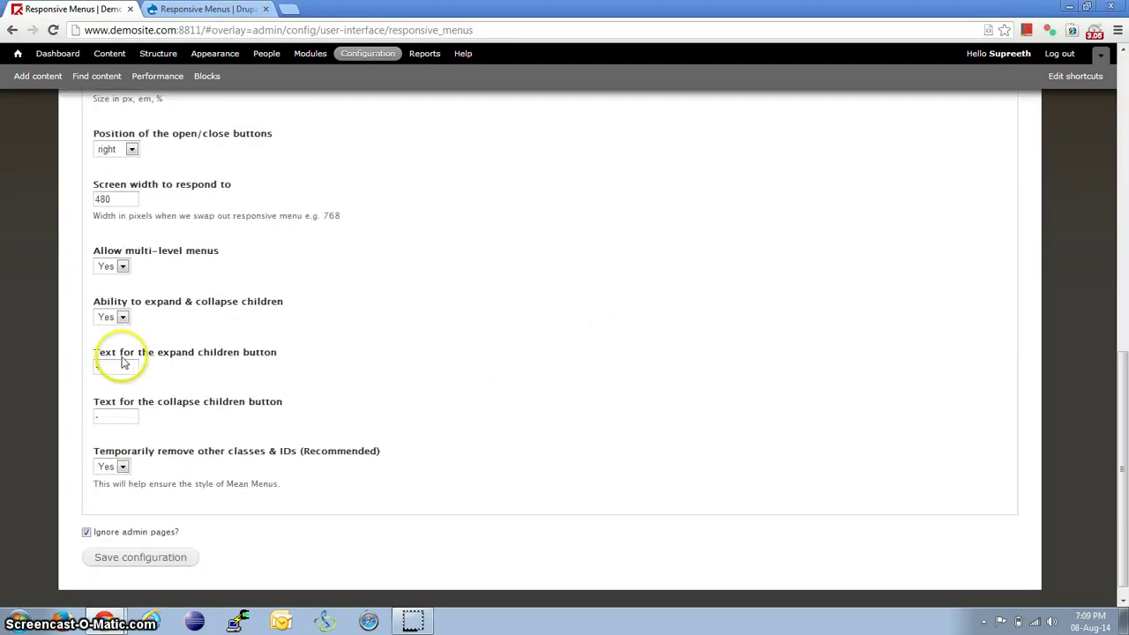
pyautogui.moveTo(88, 364); pyautogui.dragTo(287, 371)
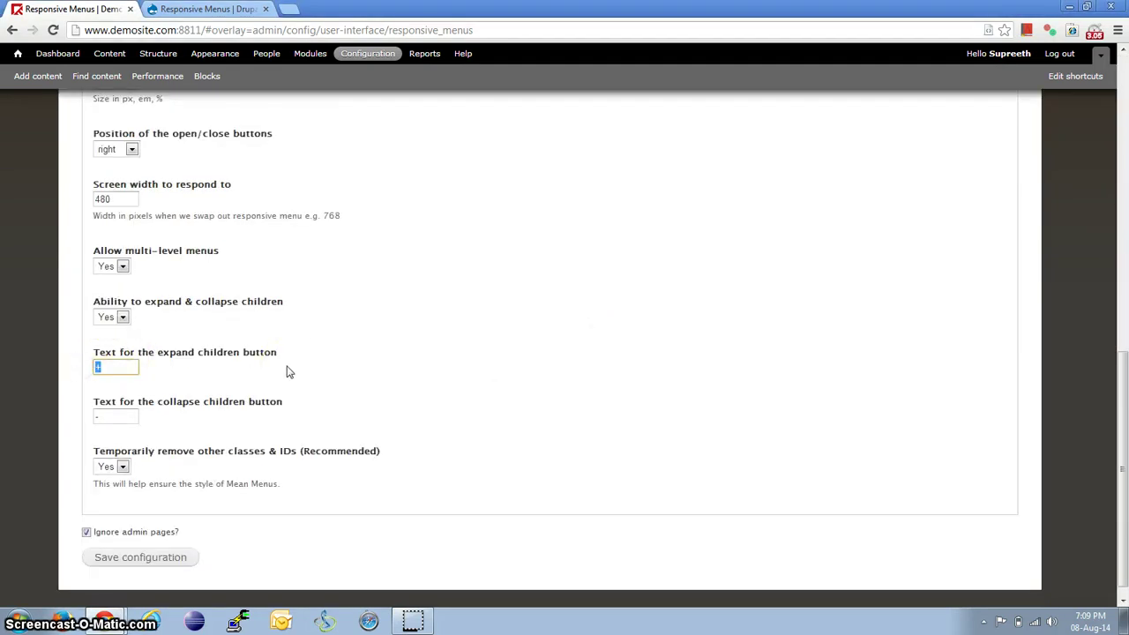
pyautogui.click(445, 394)
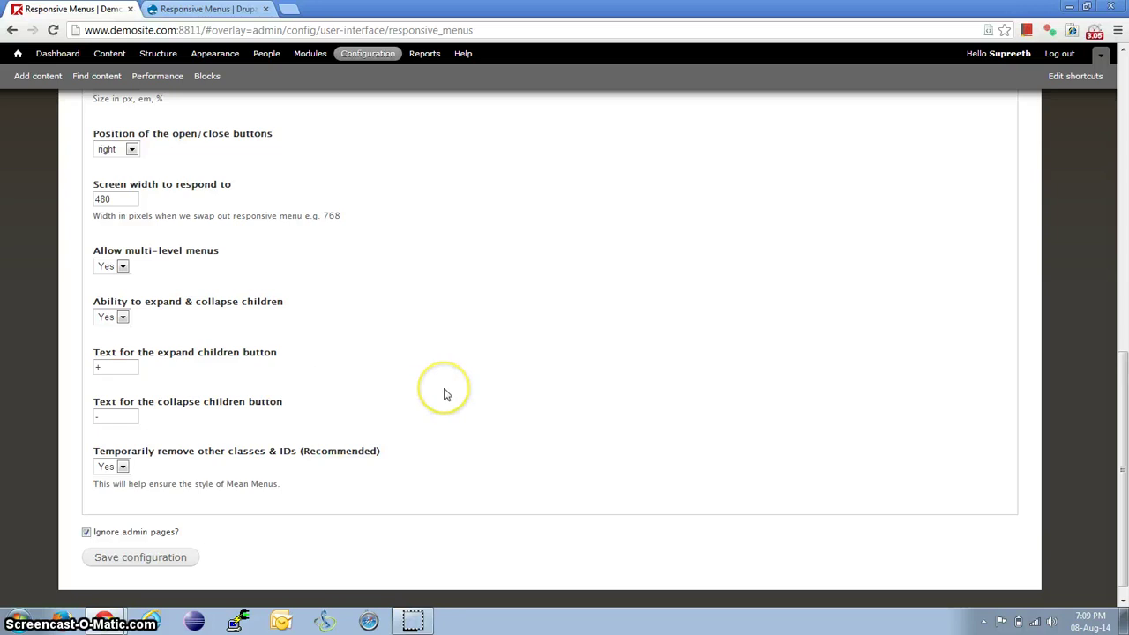
pyautogui.scroll(10, 445, 394)
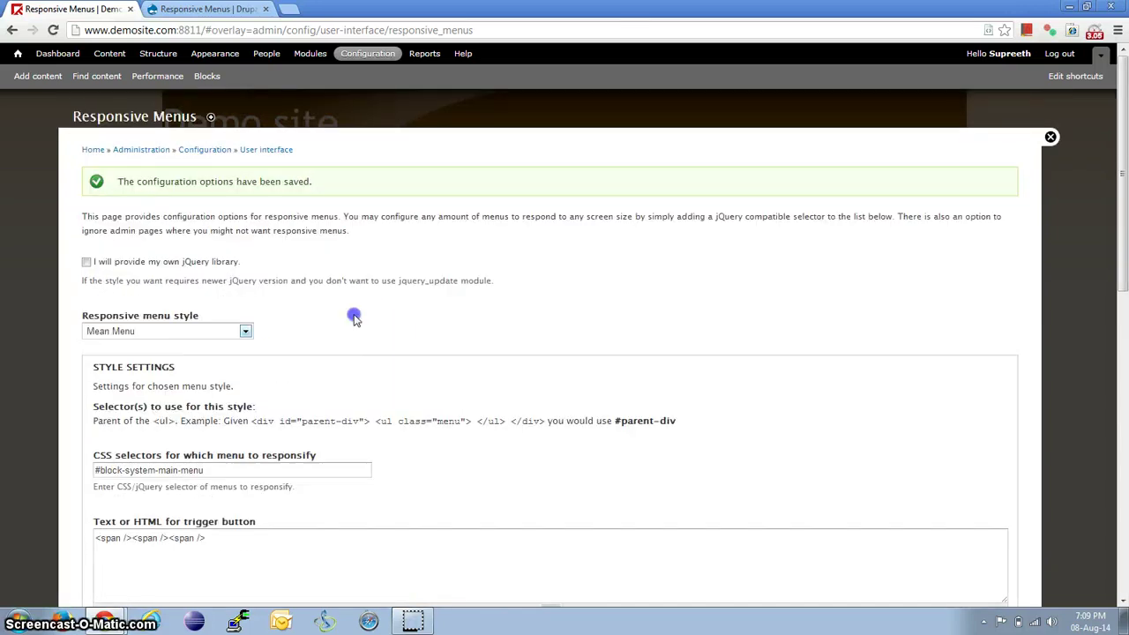
pyautogui.scroll(-3, 600, 352)
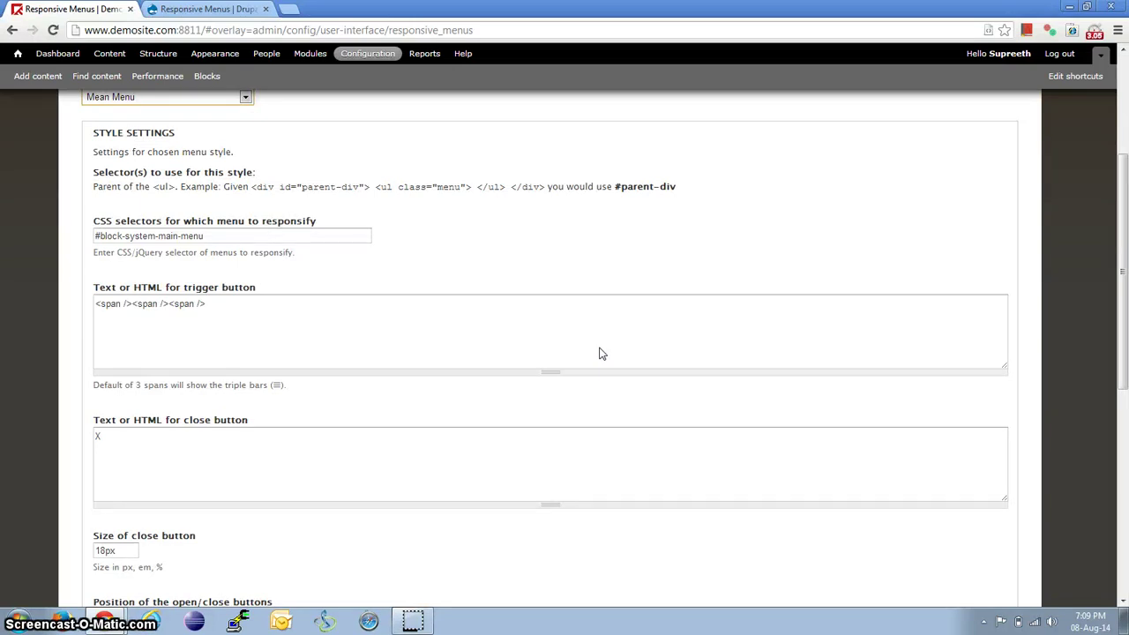
pyautogui.click(542, 182)
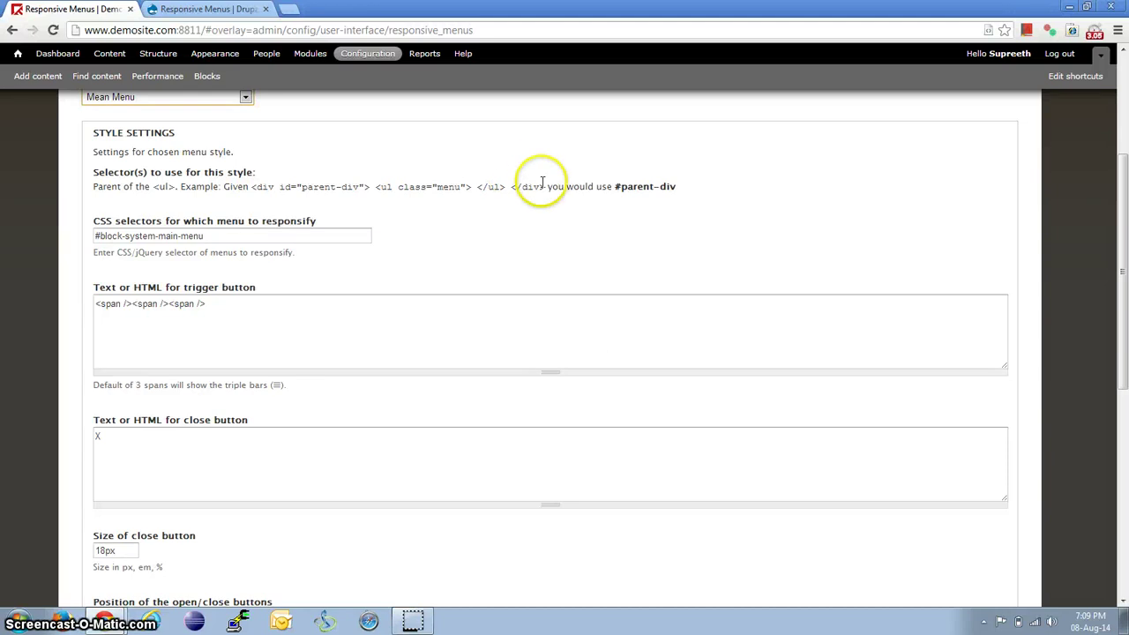